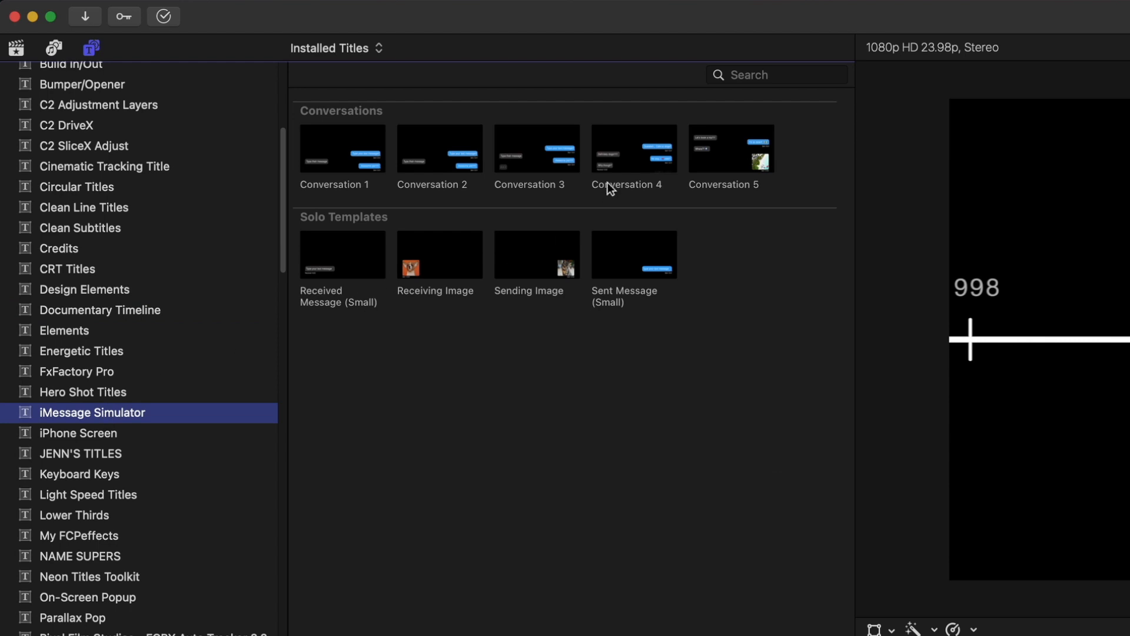
Step: Add the Conversation 3 and Right Reveal titles to the timeline, filling Right Reveal's drop zone with clip 434_6369
{"action": "left_click", "coordinate": [524, 139]}
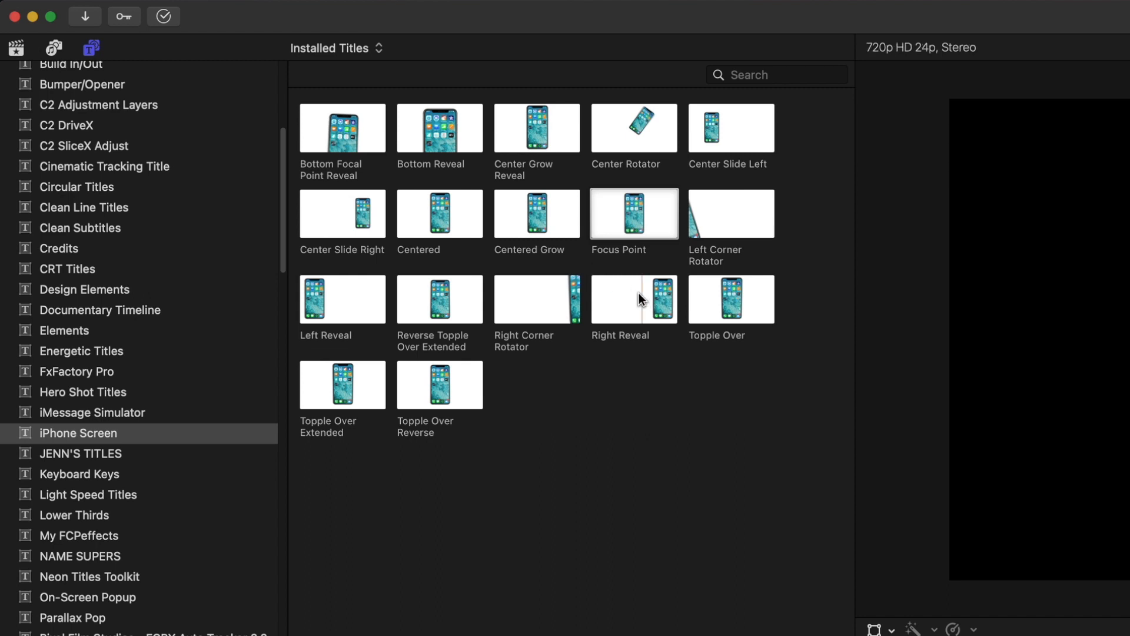
{"action": "left_click_drag", "start_coordinate": [631, 319], "coordinate": [857, 415]}
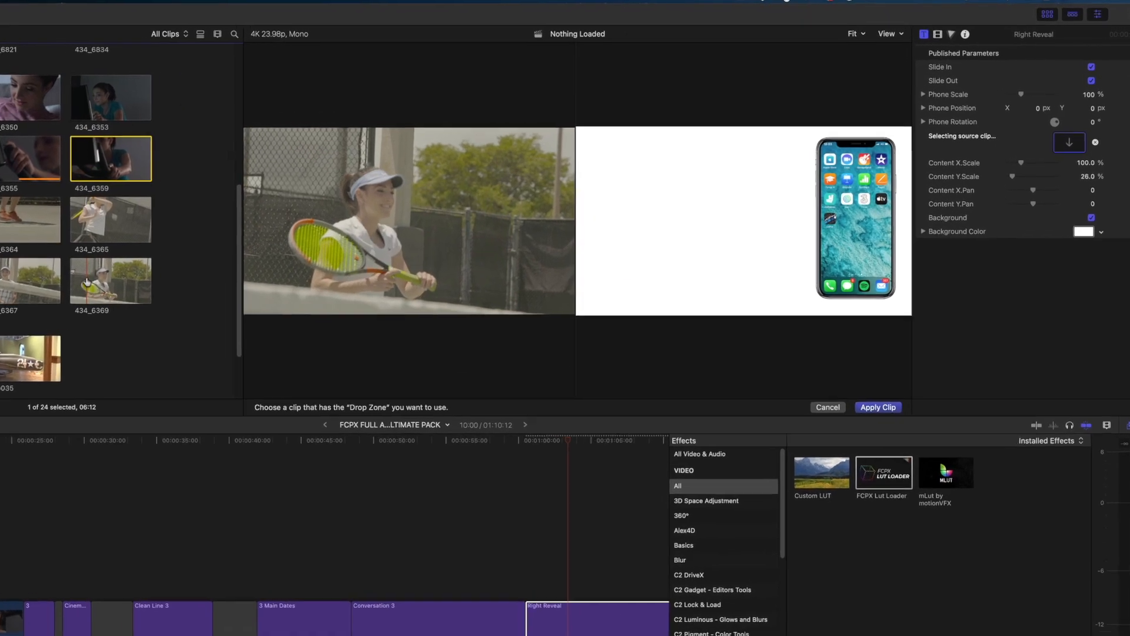
{"action": "left_click", "coordinate": [895, 409]}
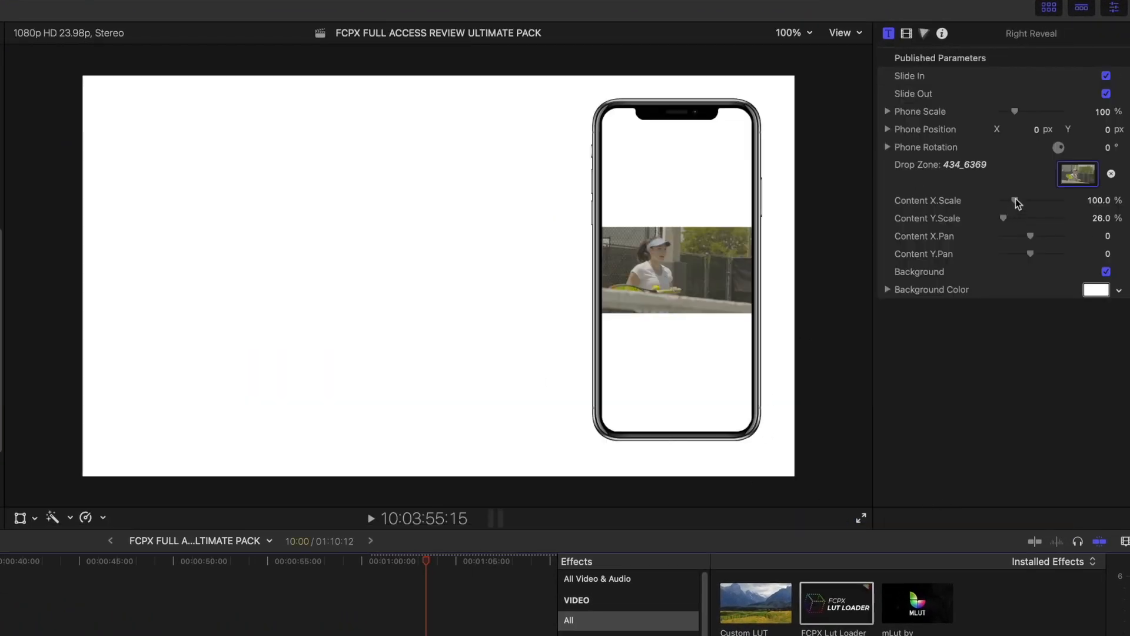
Step: Fit the footage to the phone screen with Content X.Scale 336.3%, Content Y.Scale 101.53% and Content X.Pan 1349
{"action": "left_click_drag", "start_coordinate": [1017, 197], "coordinate": [1018, 221]}
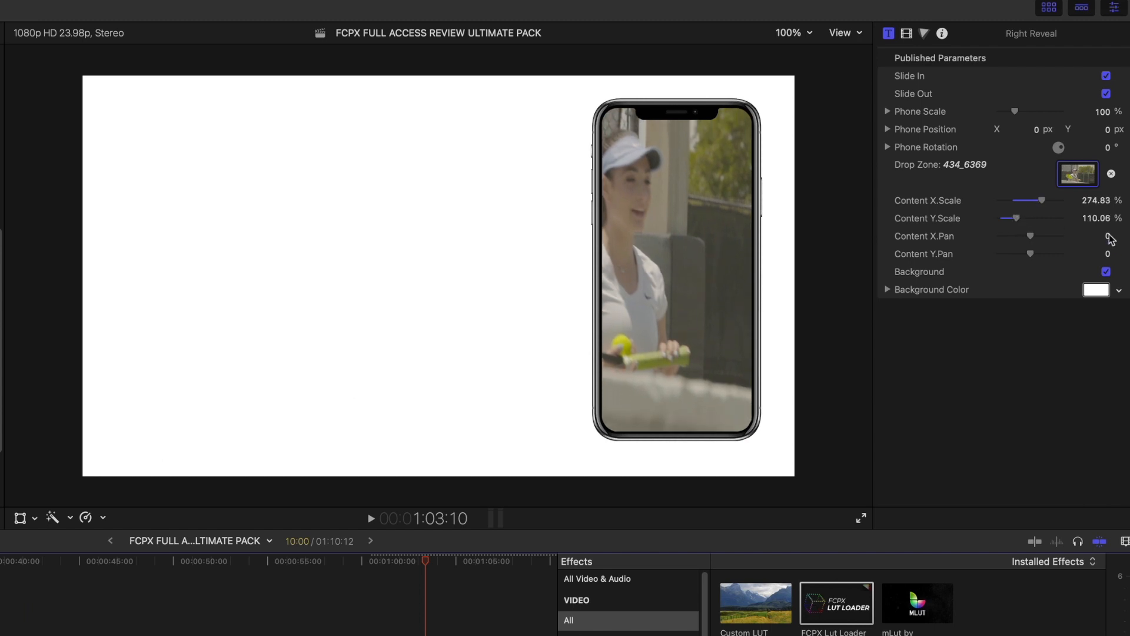
{"action": "left_click_drag", "start_coordinate": [1107, 236], "coordinate": [1046, 201]}
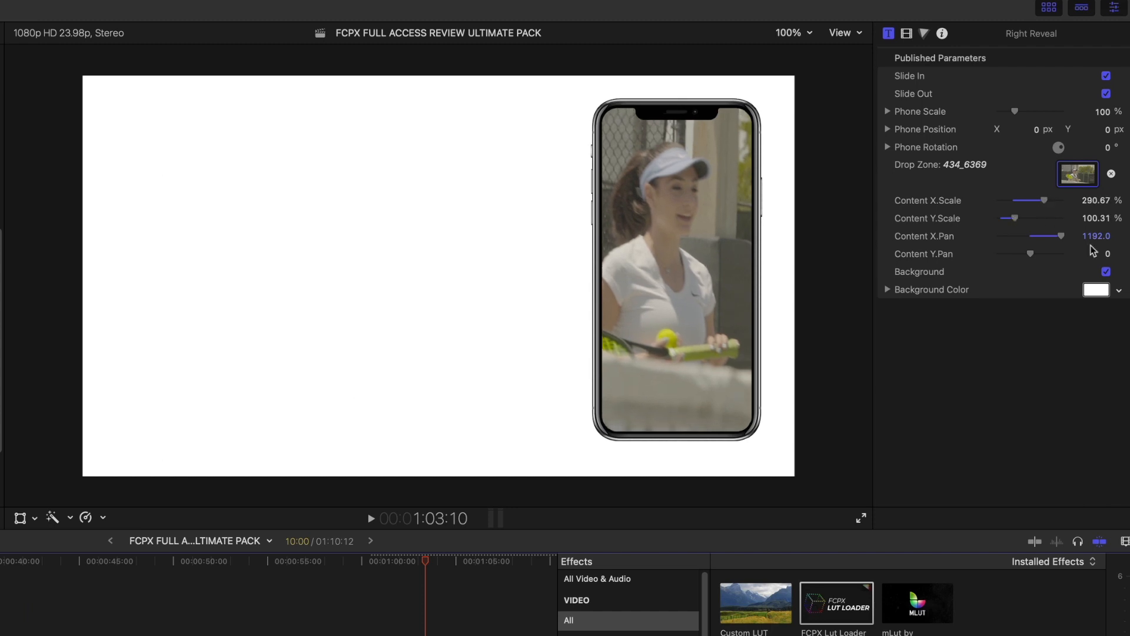
{"action": "left_click_drag", "start_coordinate": [1097, 242], "coordinate": [1083, 272]}
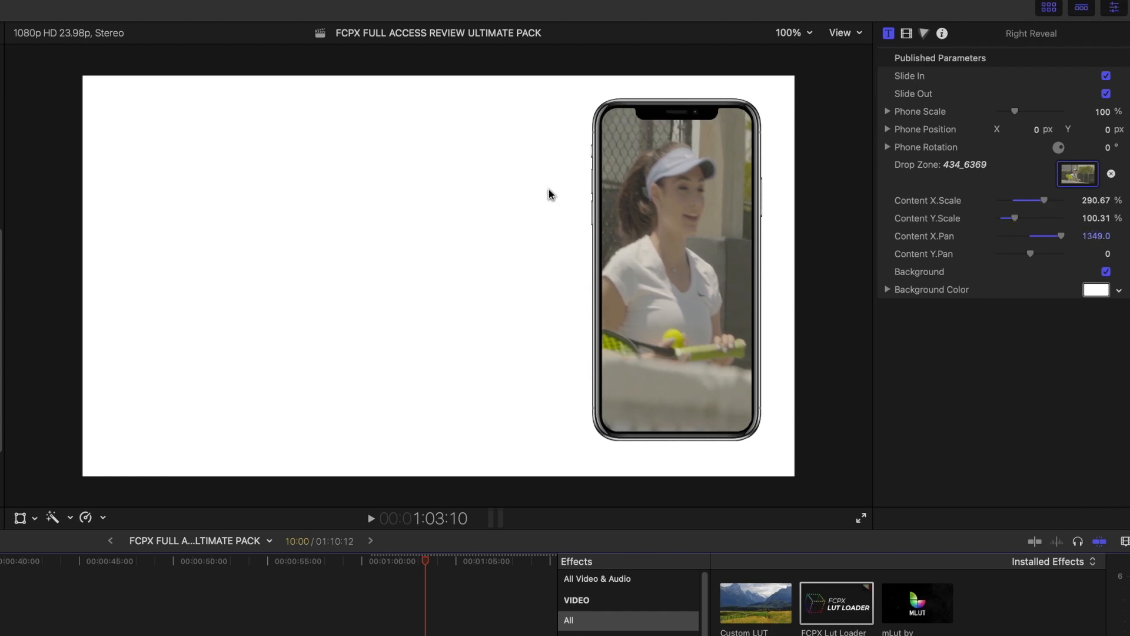
{"action": "left_click_drag", "start_coordinate": [437, 563], "coordinate": [422, 563]}
{"action": "key", "text": "space"}
{"action": "left_click_drag", "start_coordinate": [1013, 220], "coordinate": [1051, 200]}
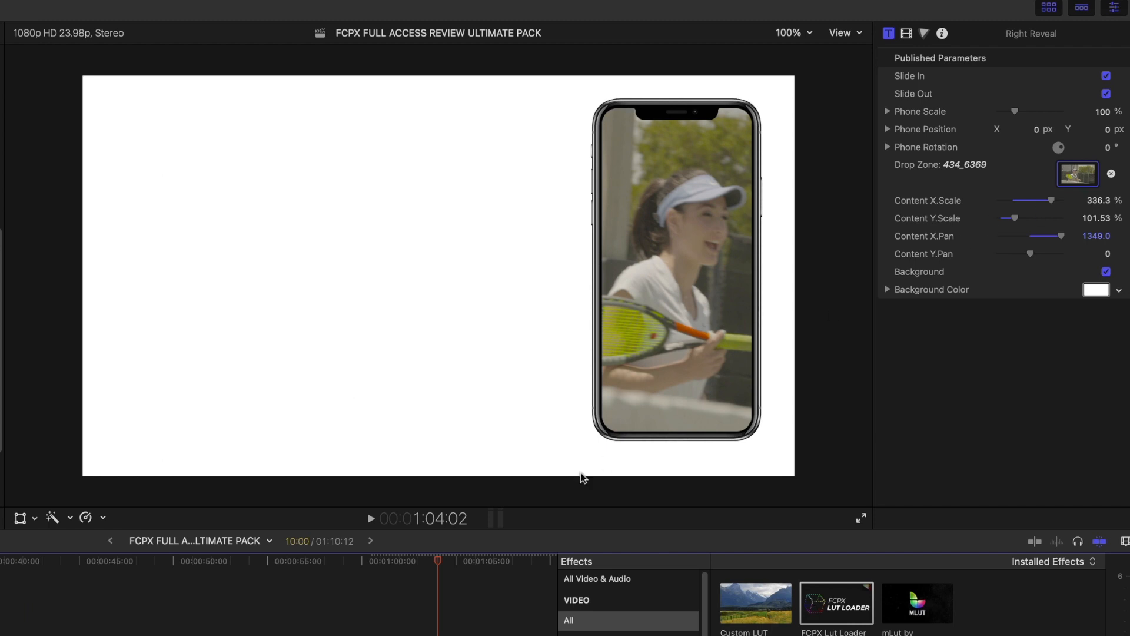
Step: Play the Right Reveal slide-in animation from the beginning of the title
{"action": "left_click", "coordinate": [373, 560]}
{"action": "key", "text": "space"}
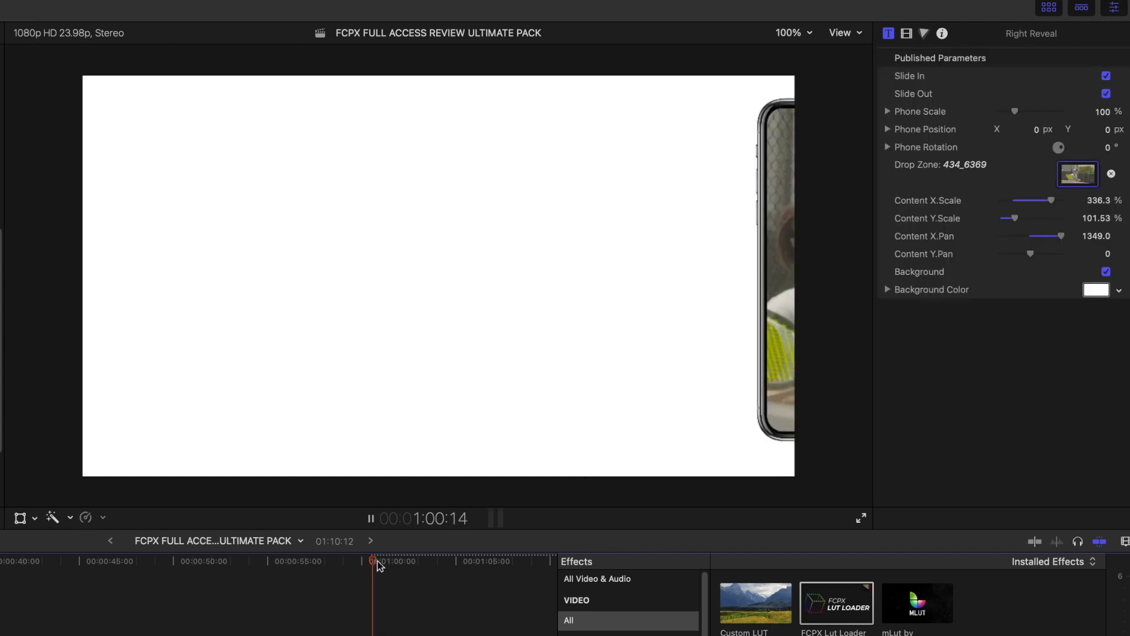
{"action": "key", "text": "space"}
Step: Toggle the Right Reveal title's background off and back on
{"action": "left_click", "coordinate": [1105, 272]}
{"action": "left_click", "coordinate": [1107, 273]}
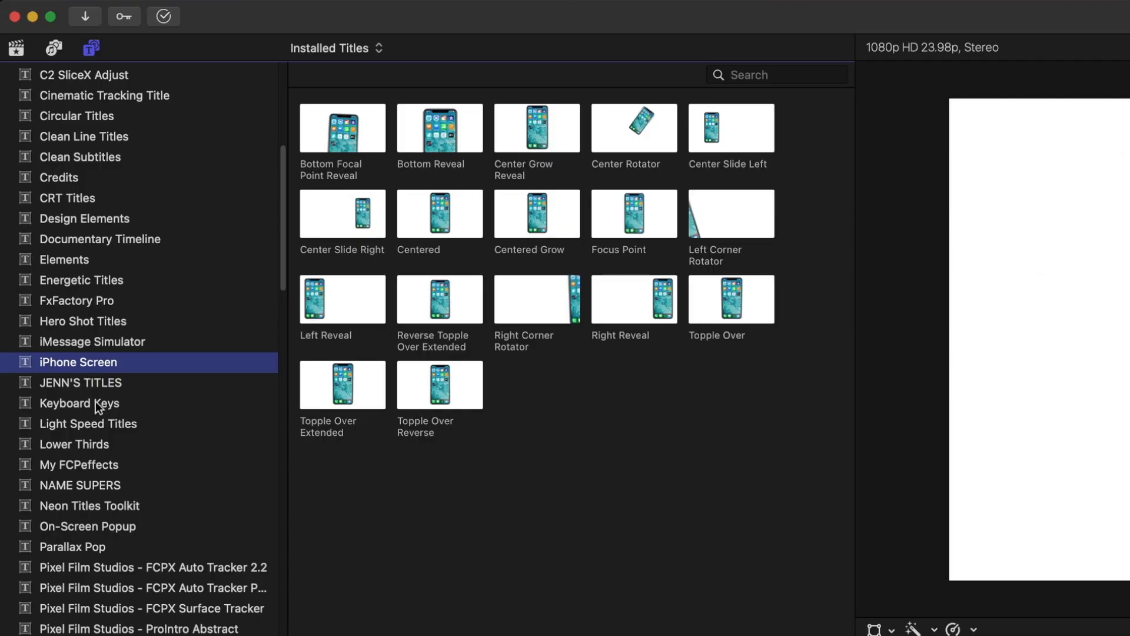
Step: Open the Keyboard Keys title category and move the playhead back to the birthday clip near the timeline's start
{"action": "left_click", "coordinate": [96, 405]}
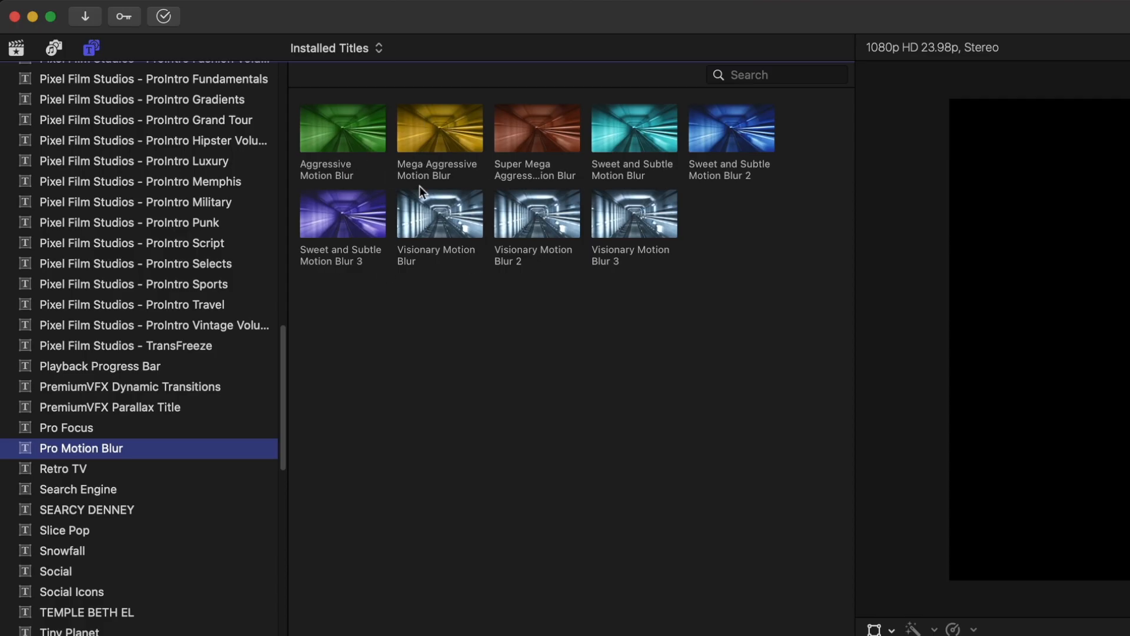
{"action": "key", "text": "super+2"}
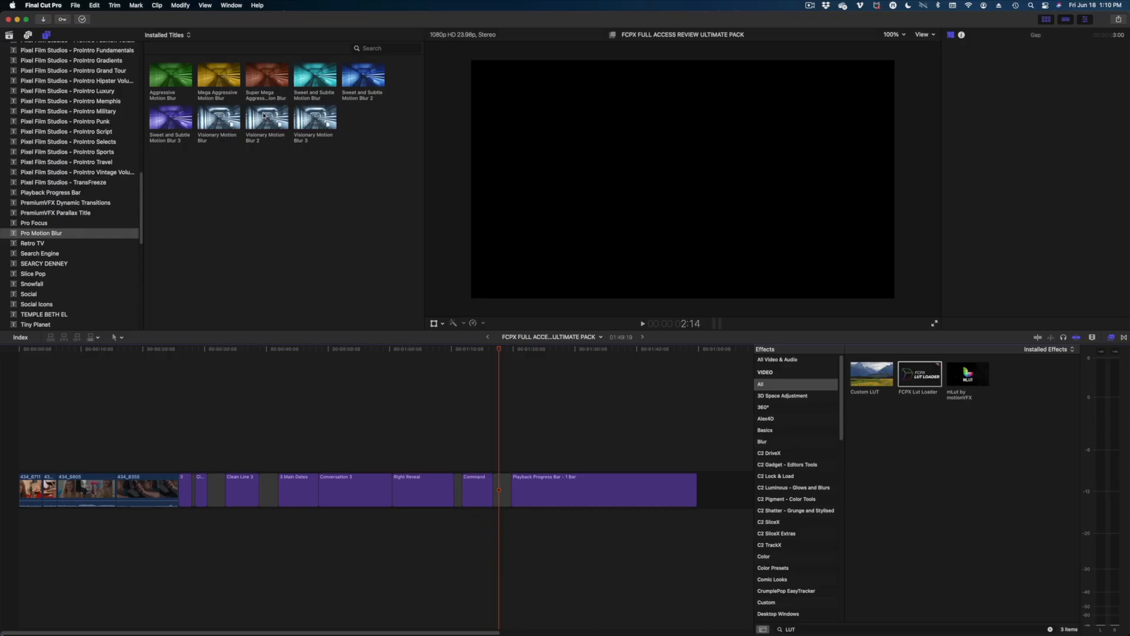
{"action": "left_click_drag", "start_coordinate": [120, 362], "coordinate": [86, 359]}
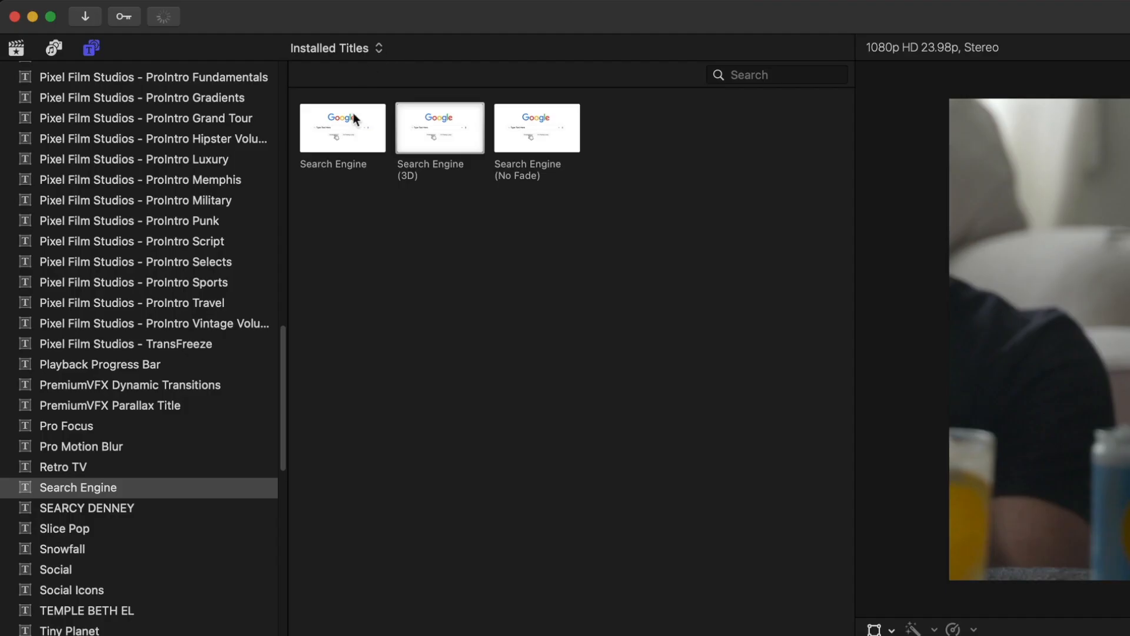
Step: Add the Search Engine title to the end of the timeline and move the playhead to it
{"action": "left_click", "coordinate": [353, 115]}
{"action": "left_click_drag", "start_coordinate": [353, 115], "coordinate": [706, 489]}
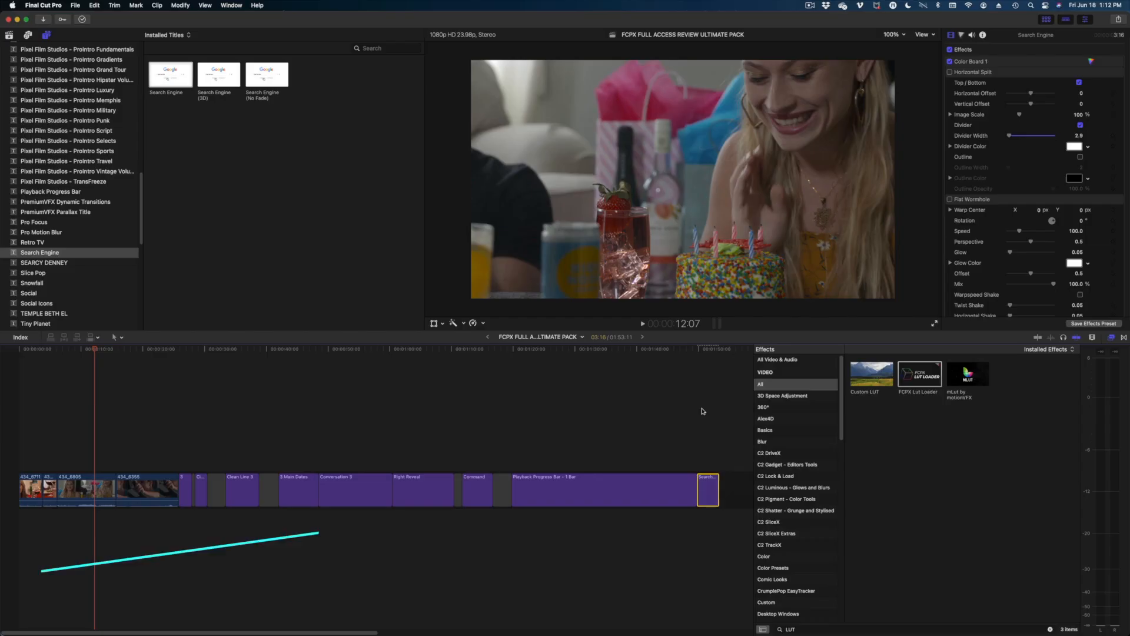
{"action": "left_click", "coordinate": [699, 349]}
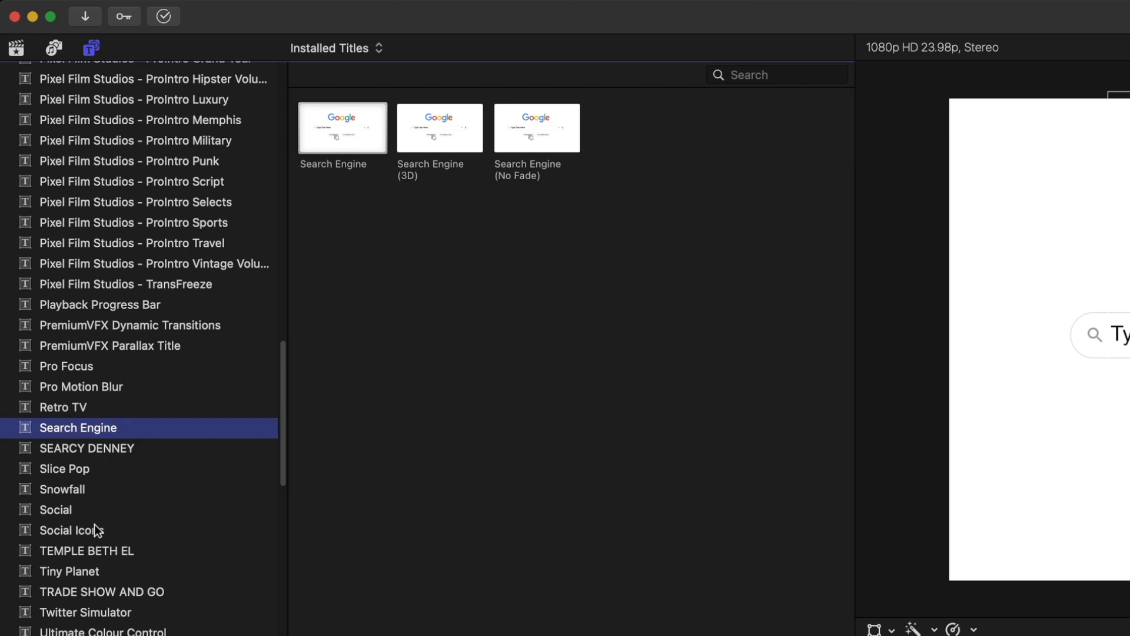
Step: Add the Social Icons title to the end of the timeline and set its social icon to Youtube
{"action": "left_click", "coordinate": [85, 528]}
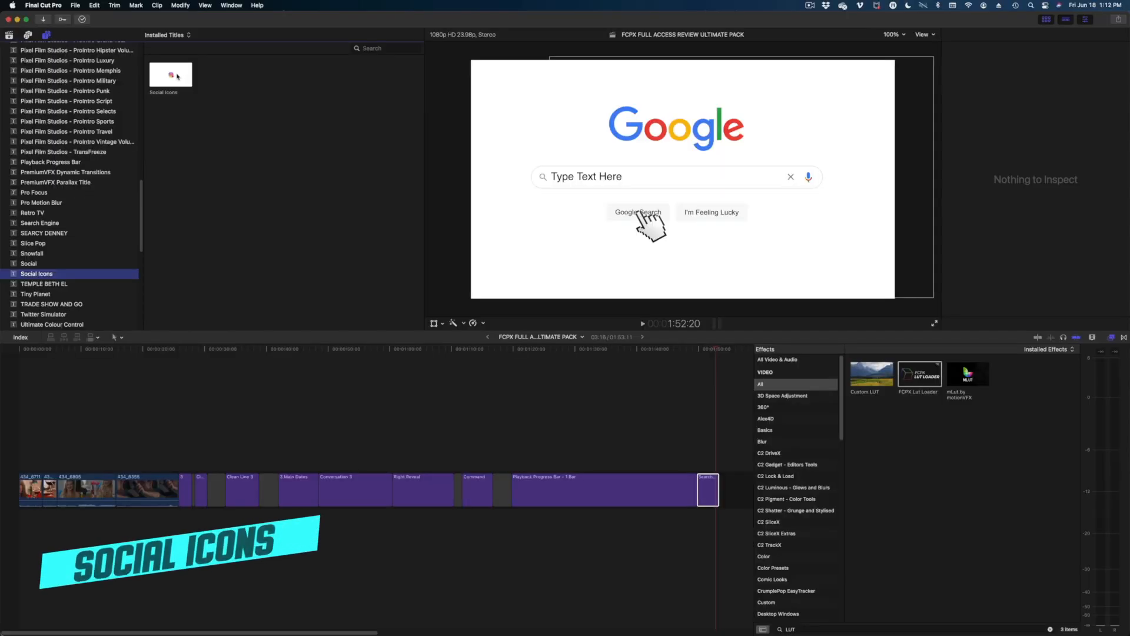
{"action": "left_click_drag", "start_coordinate": [342, 128], "coordinate": [734, 491]}
{"action": "left_click_drag", "start_coordinate": [730, 486], "coordinate": [730, 486]}
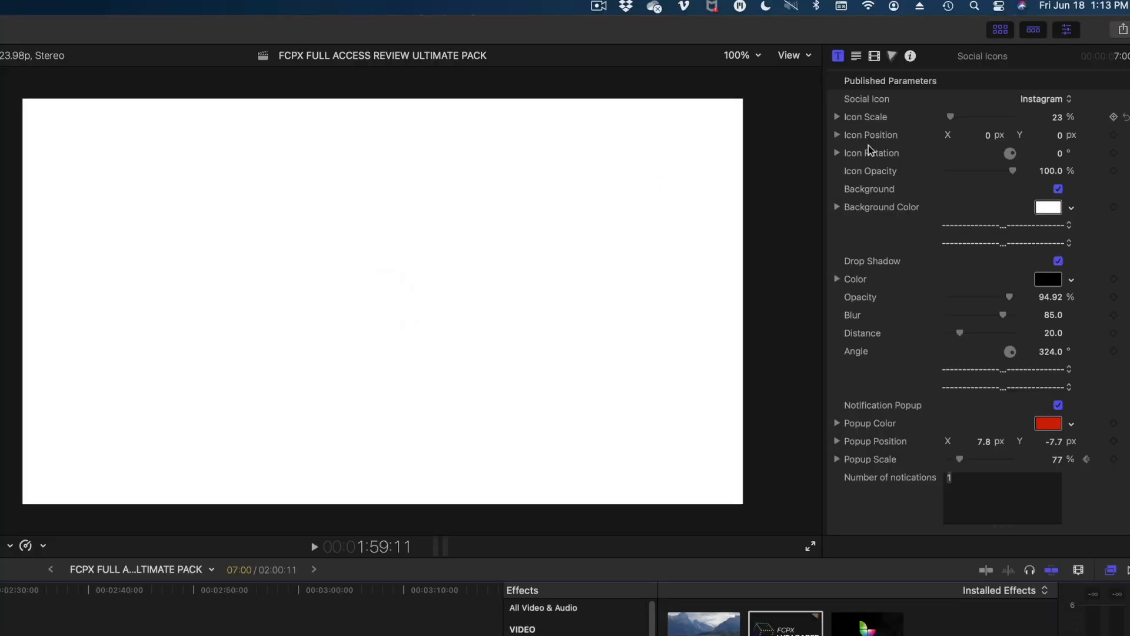
{"action": "left_click", "coordinate": [1041, 99]}
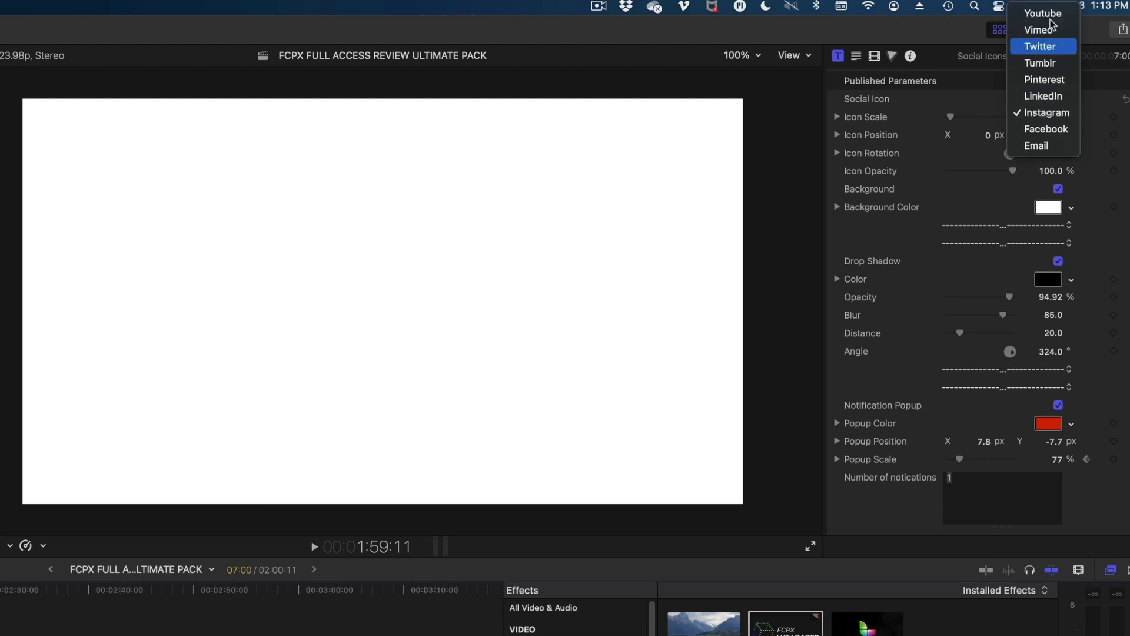
{"action": "left_click", "coordinate": [1048, 18]}
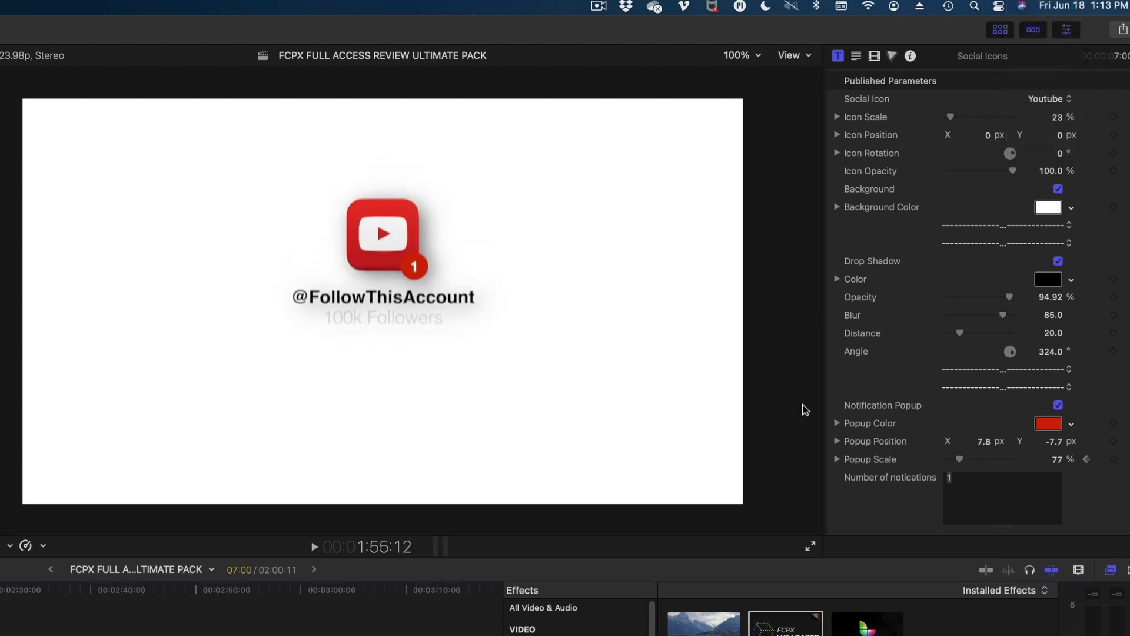
Step: Examine the Social Icons parameters, trying the Notification Popup and Background options
{"action": "left_click", "coordinate": [1058, 406]}
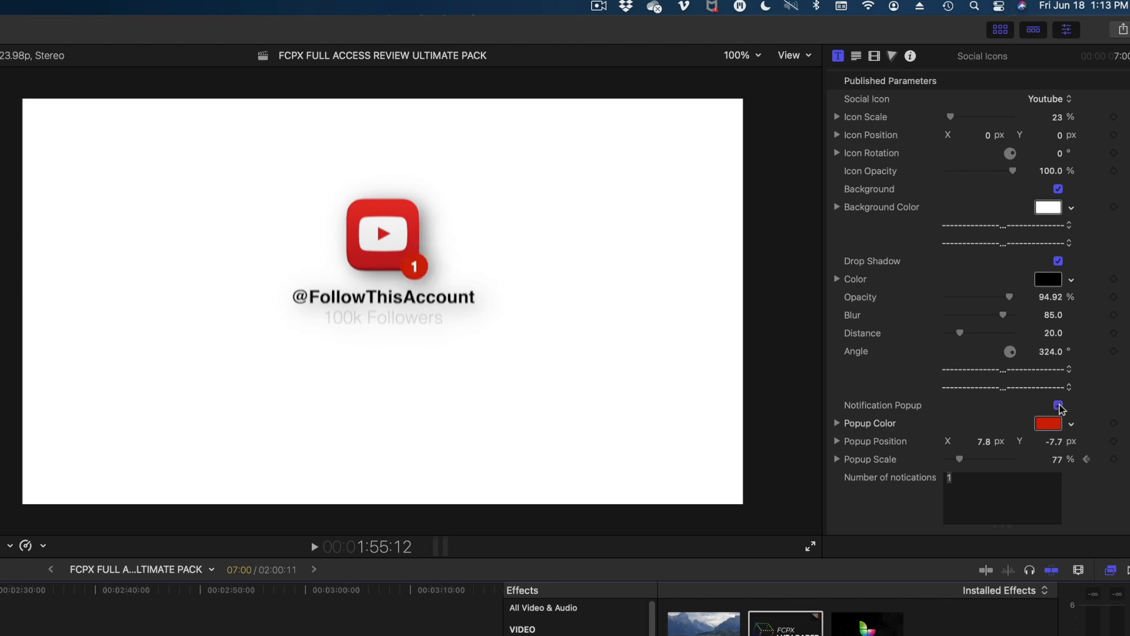
{"action": "scroll", "coordinate": [983, 408], "scroll_direction": "down", "scroll_amount": 1}
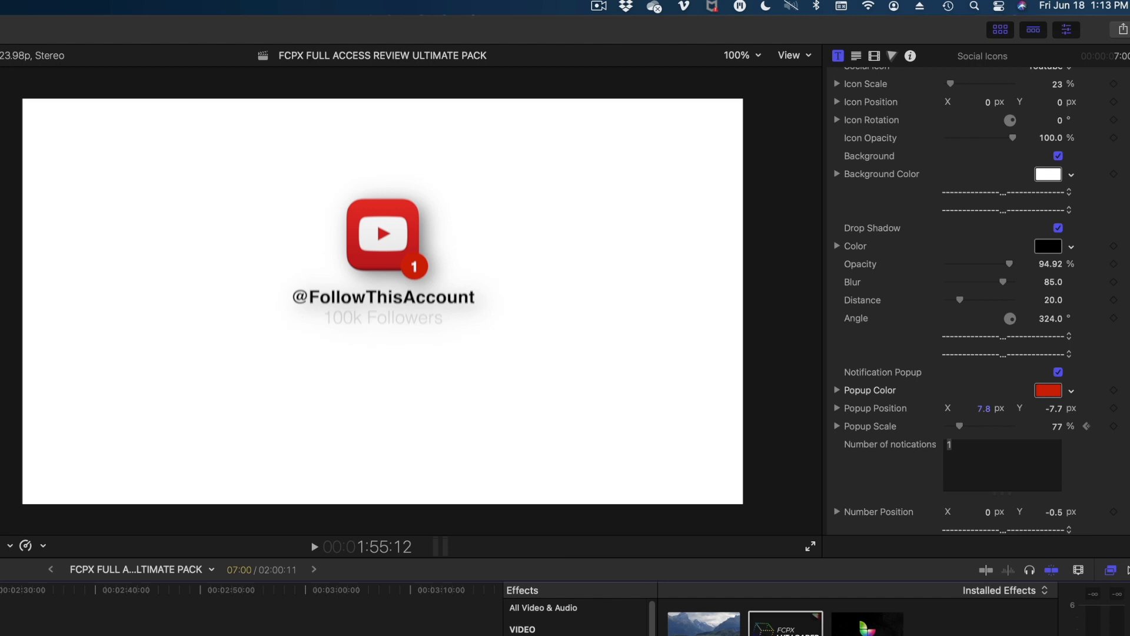
{"action": "scroll", "coordinate": [1113, 378], "scroll_direction": "up", "scroll_amount": 1}
{"action": "scroll", "coordinate": [1099, 380], "scroll_direction": "down", "scroll_amount": 2}
{"action": "scroll", "coordinate": [1068, 158], "scroll_direction": "up", "scroll_amount": 2}
{"action": "left_click", "coordinate": [1058, 186]}
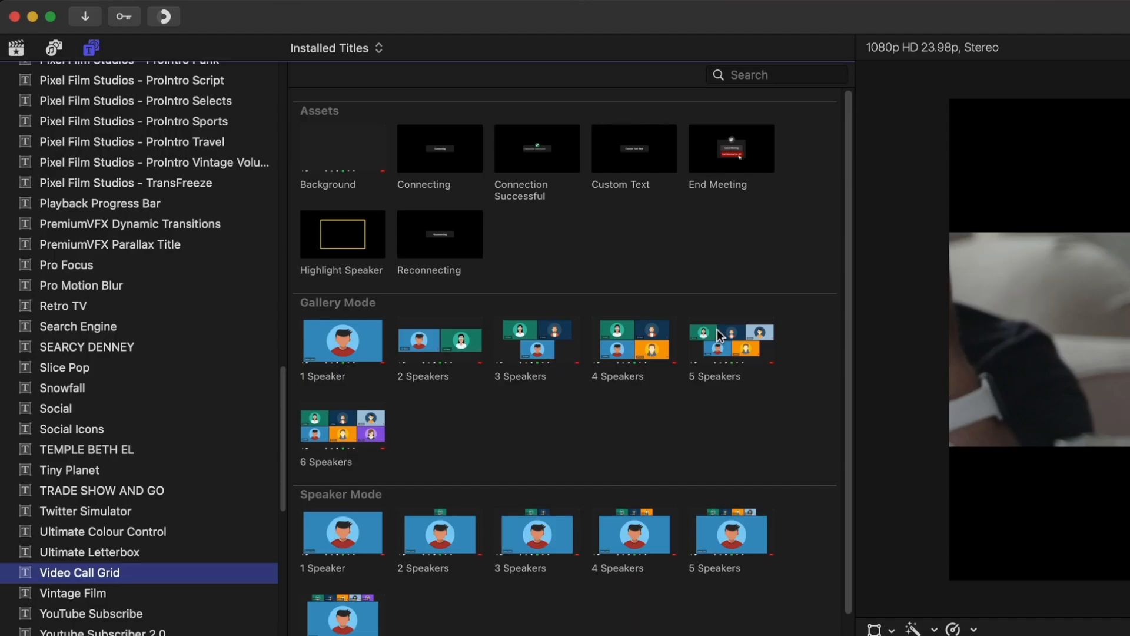
Step: Append the Gallery Mode and Speaker Mode versions of the Video Call Grid 5 Speakers title to the timeline
{"action": "left_click", "coordinate": [725, 337]}
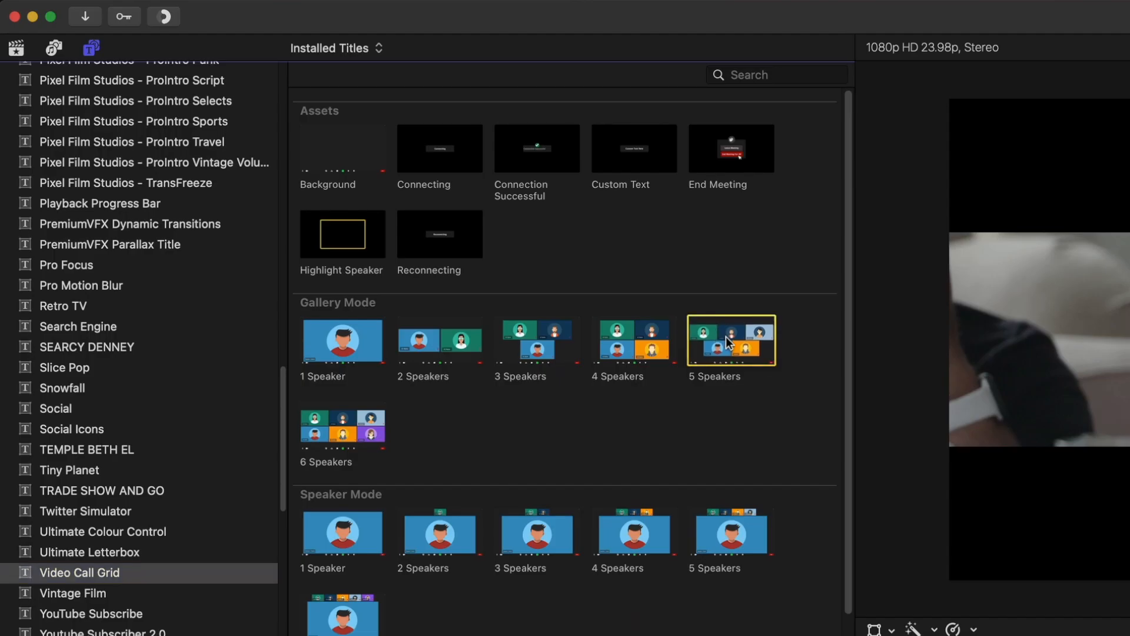
{"action": "left_click_drag", "start_coordinate": [725, 337], "coordinate": [599, 470]}
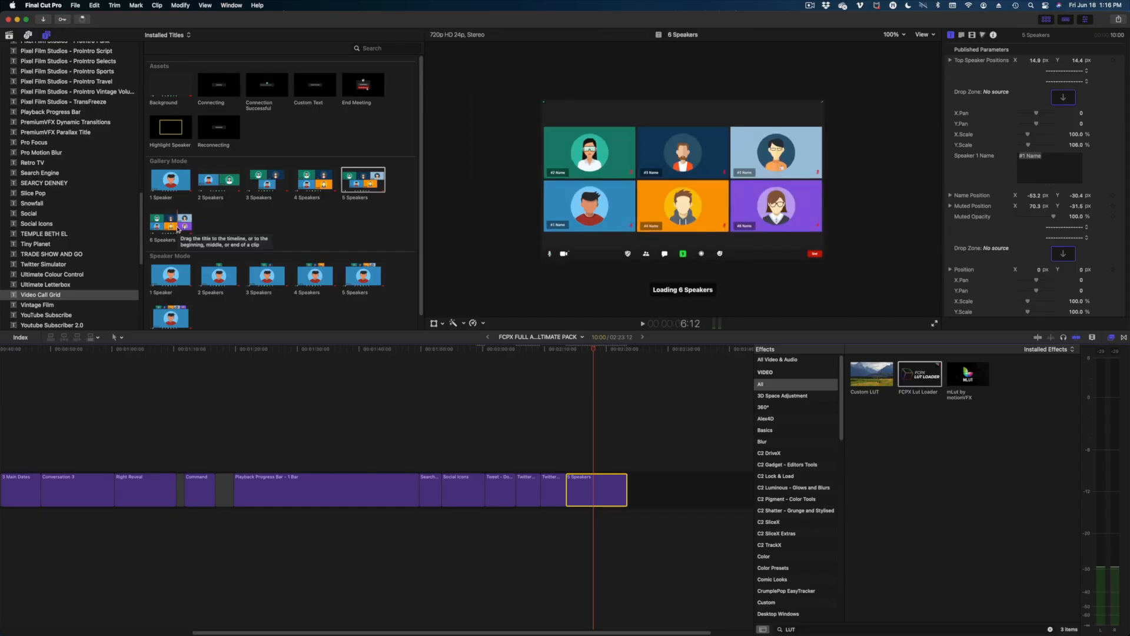
{"action": "scroll", "coordinate": [354, 222], "scroll_direction": "down", "scroll_amount": 1}
{"action": "left_click_drag", "start_coordinate": [361, 271], "coordinate": [663, 504]}
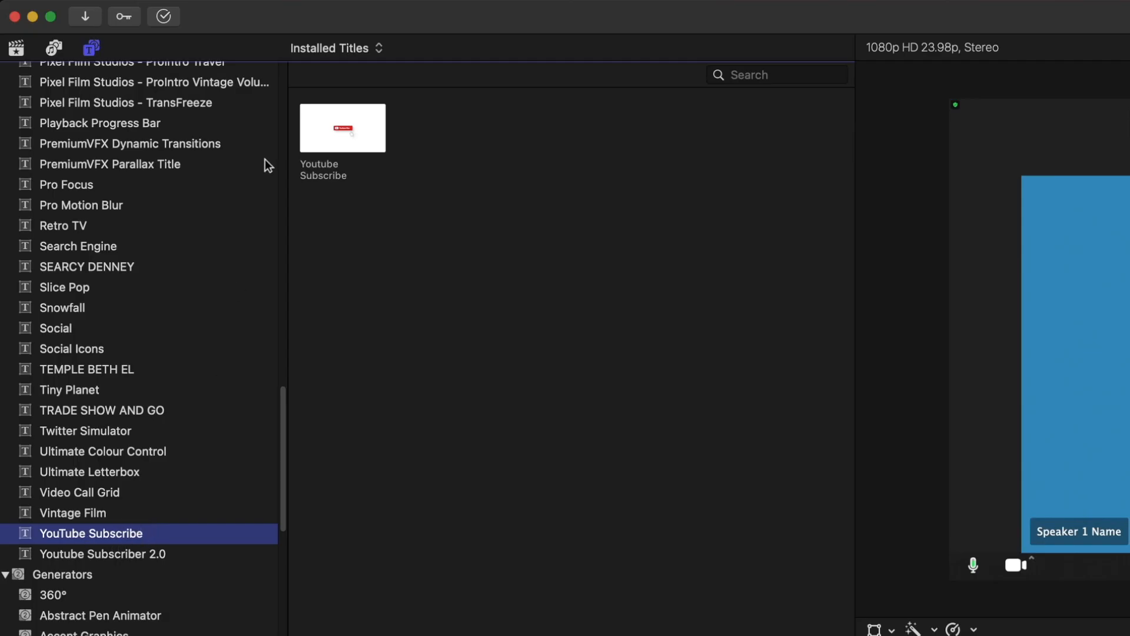
Step: Add the Youtube Subscribe title to the end of the timeline and play it
{"action": "left_click_drag", "start_coordinate": [312, 128], "coordinate": [1129, 635]}
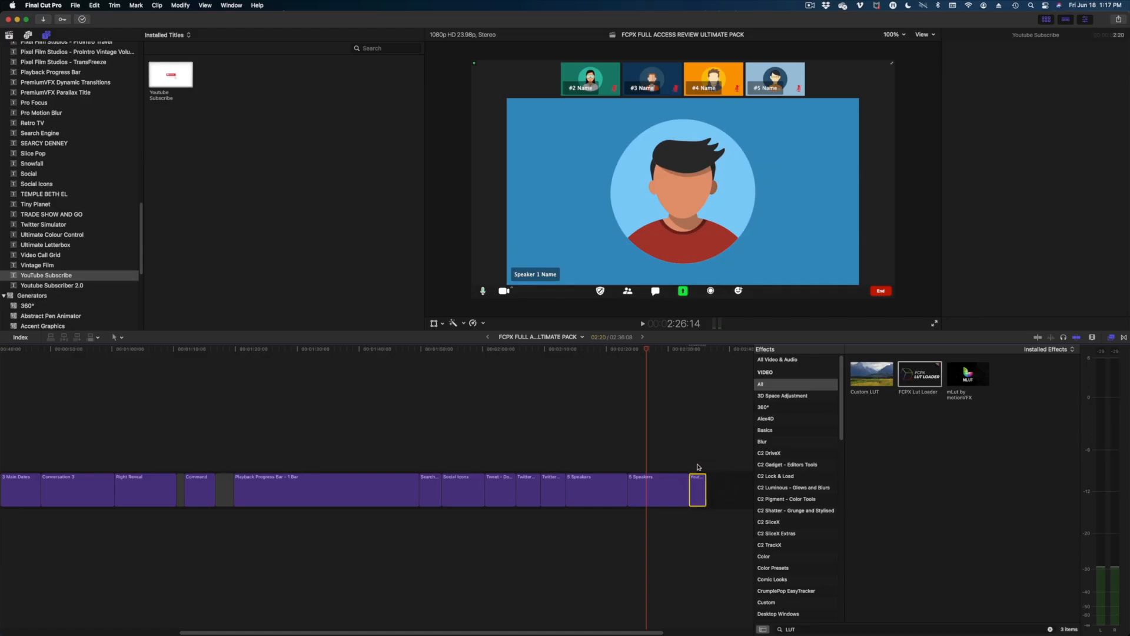
{"action": "key", "text": "space"}
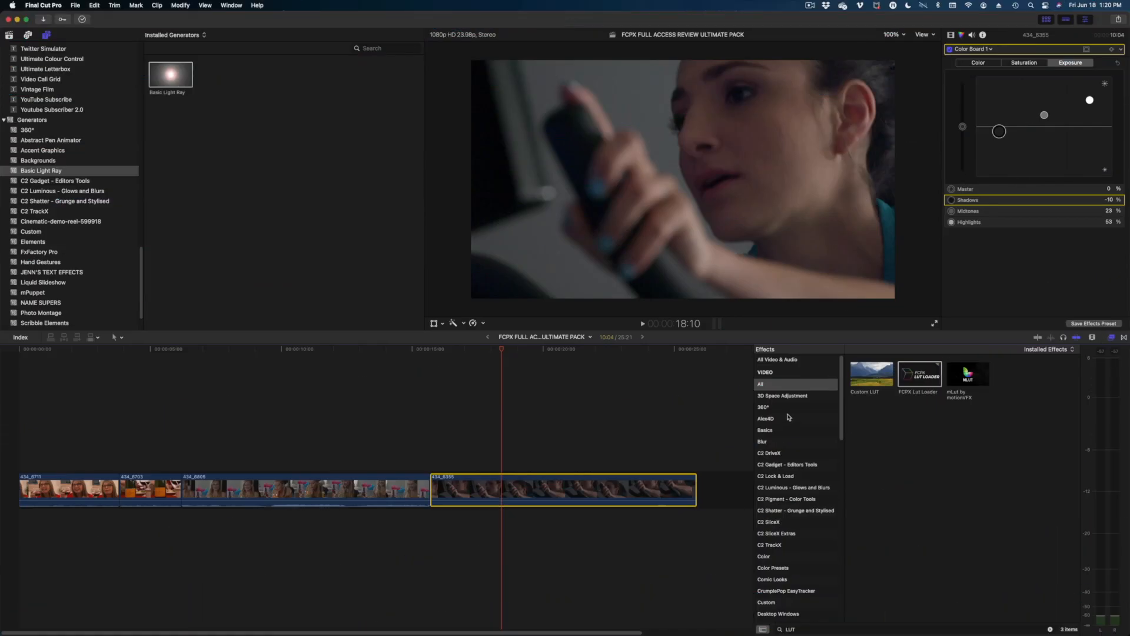
Step: Apply the 3D Space Adjustment effect to the birthday clip 434_6805 and place the playhead at 11:16
{"action": "left_click_drag", "start_coordinate": [251, 348], "coordinate": [355, 389]}
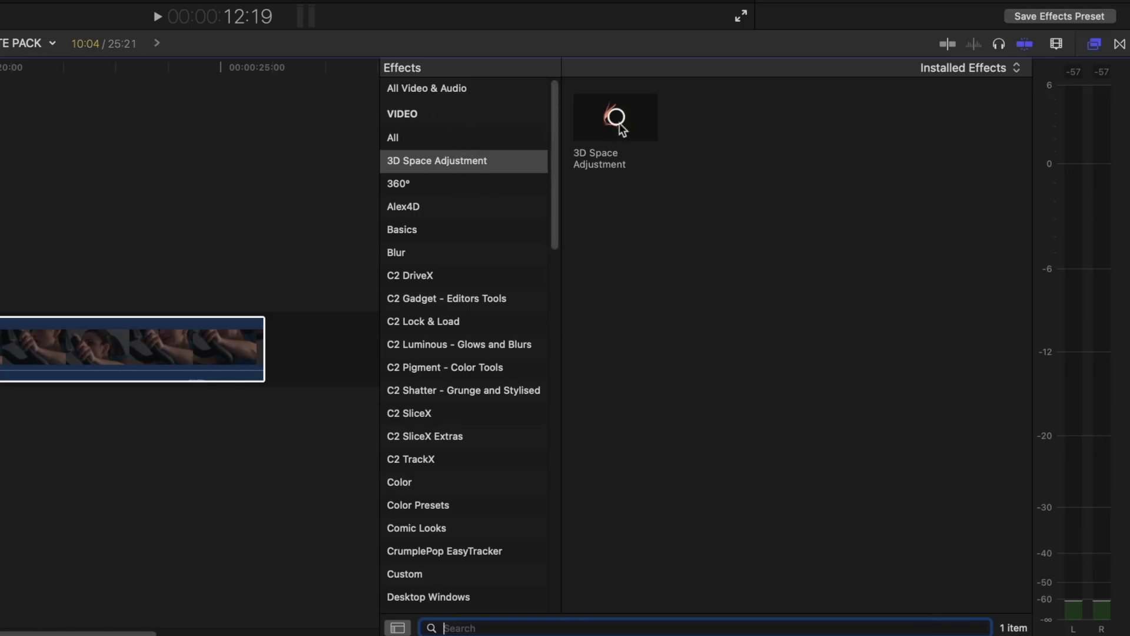
{"action": "left_click_drag", "start_coordinate": [621, 127], "coordinate": [0, 353]}
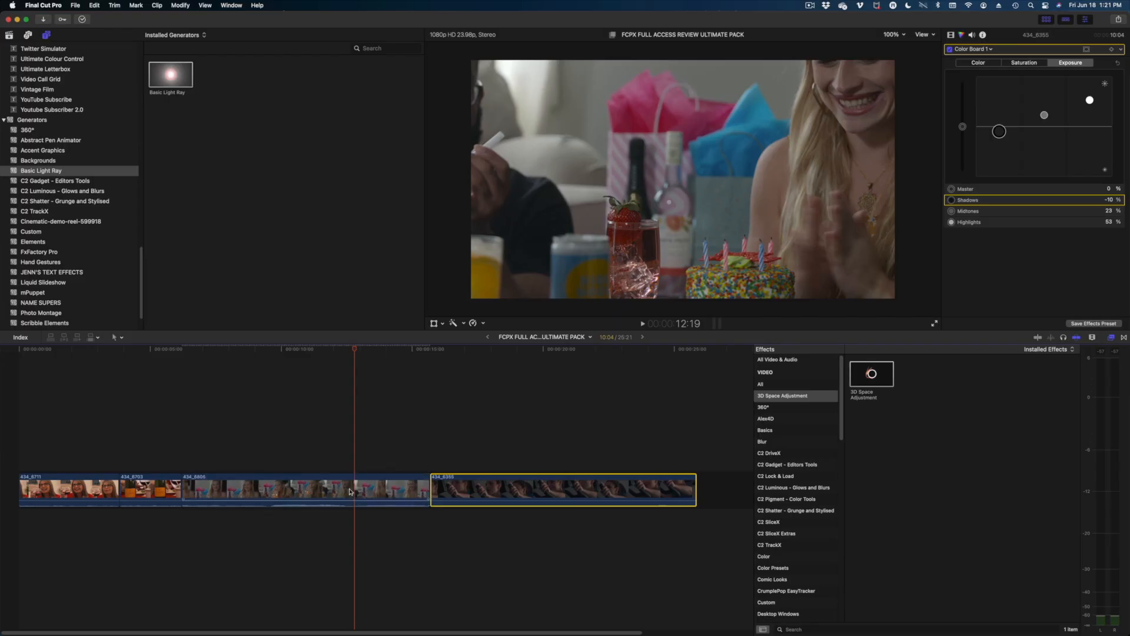
{"action": "left_click_drag", "start_coordinate": [345, 347], "coordinate": [324, 349]}
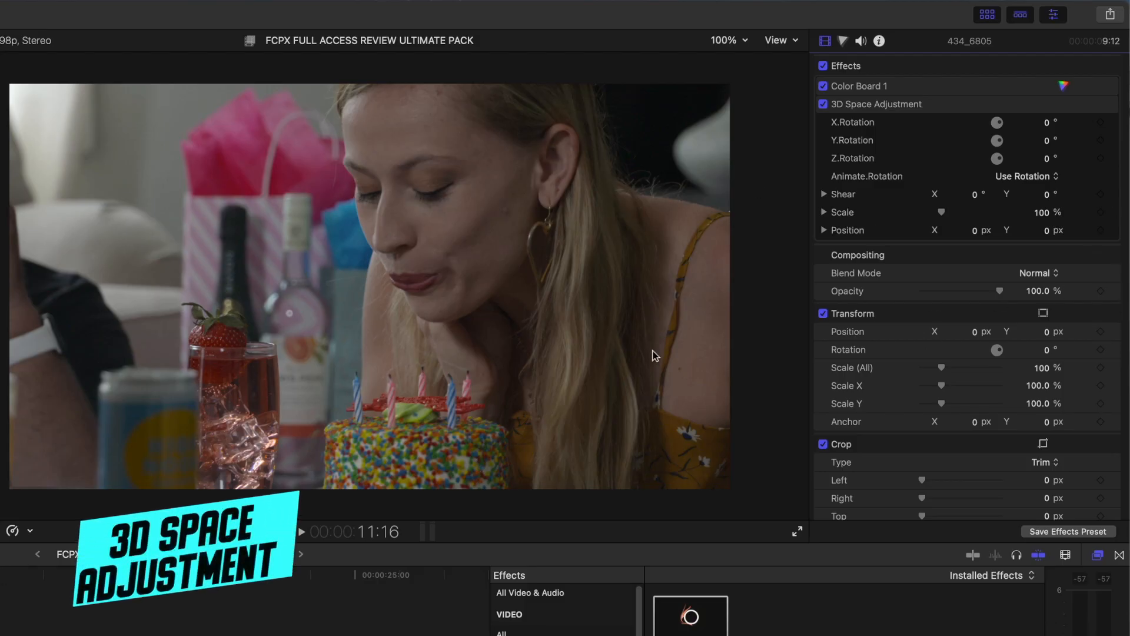
Step: Try 3D Space Adjustment rotations of 12° on X and 9° on Y, and reset both
{"action": "mouse_move", "coordinate": [1027, 105]}
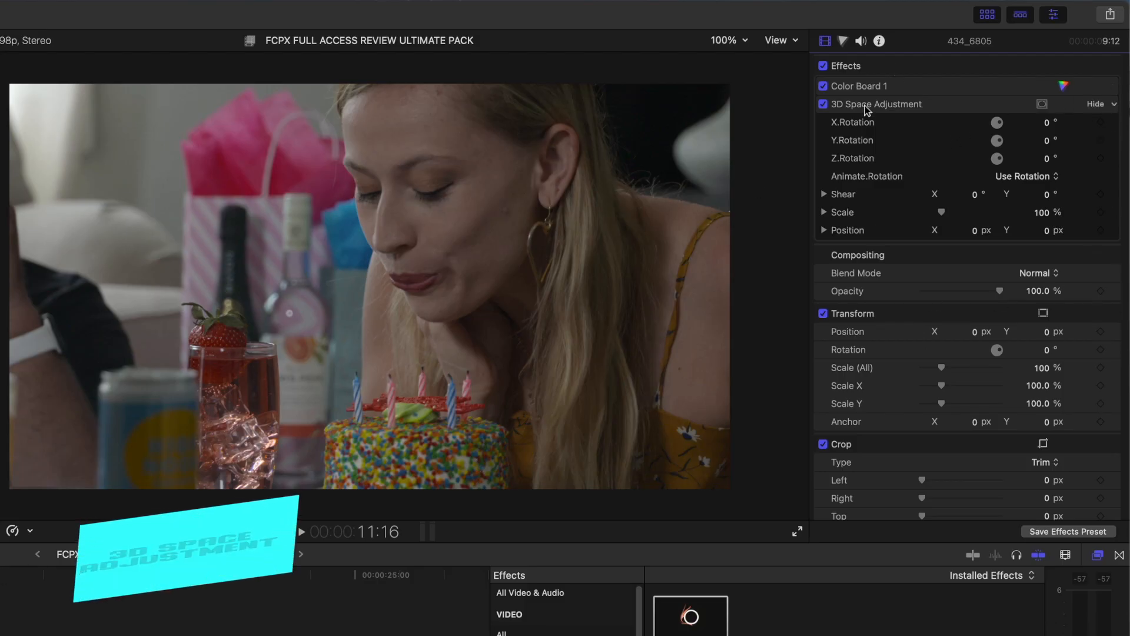
{"action": "mouse_move", "coordinate": [898, 128]}
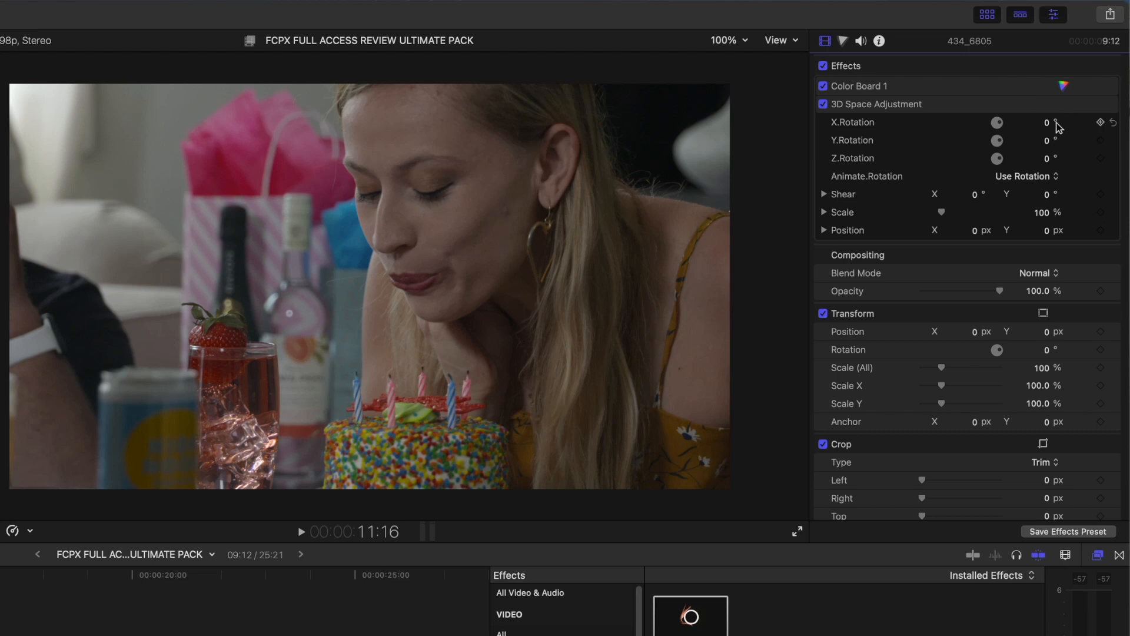
{"action": "left_click_drag", "start_coordinate": [1050, 128], "coordinate": [1122, 132]}
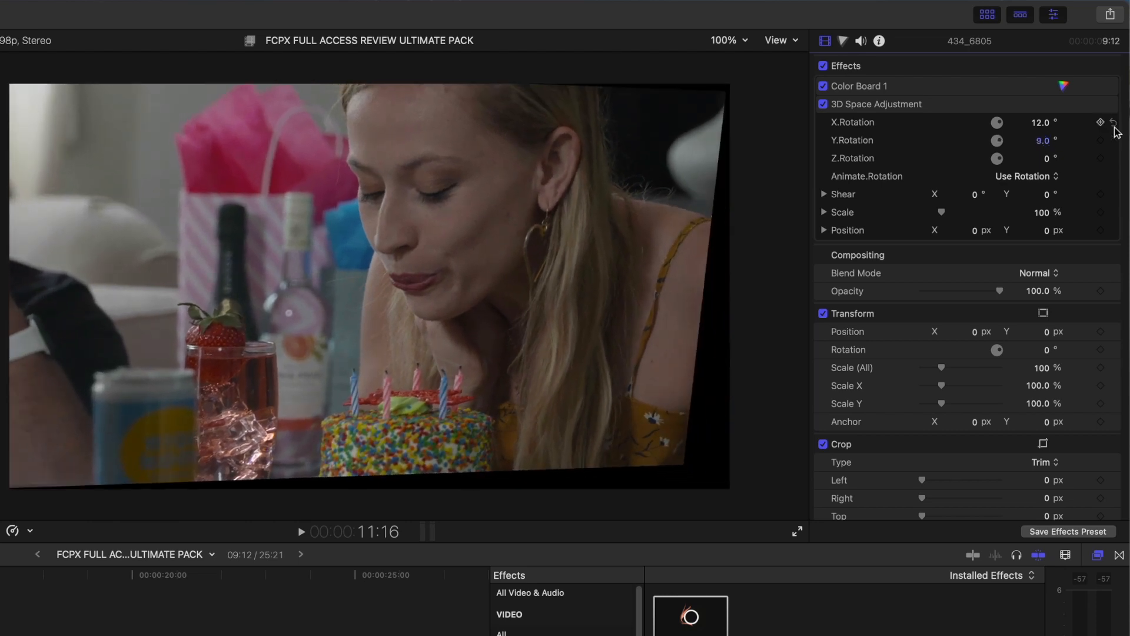
{"action": "left_click", "coordinate": [1113, 122]}
{"action": "left_click", "coordinate": [1113, 140]}
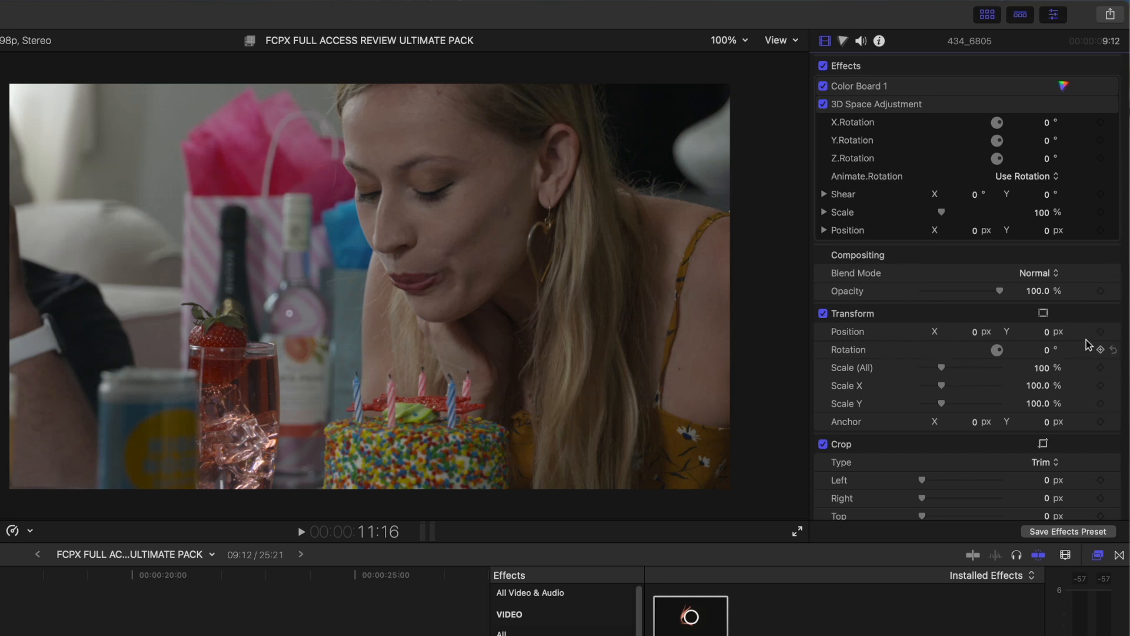
Step: Try a Transform rotation of 6° on the birthday clip and reset it
{"action": "mouse_move", "coordinate": [1046, 350]}
{"action": "left_mouse_down"}
{"action": "mouse_move", "coordinate": [1046, 335]}
{"action": "mouse_move", "coordinate": [1046, 347]}
{"action": "left_mouse_up"}
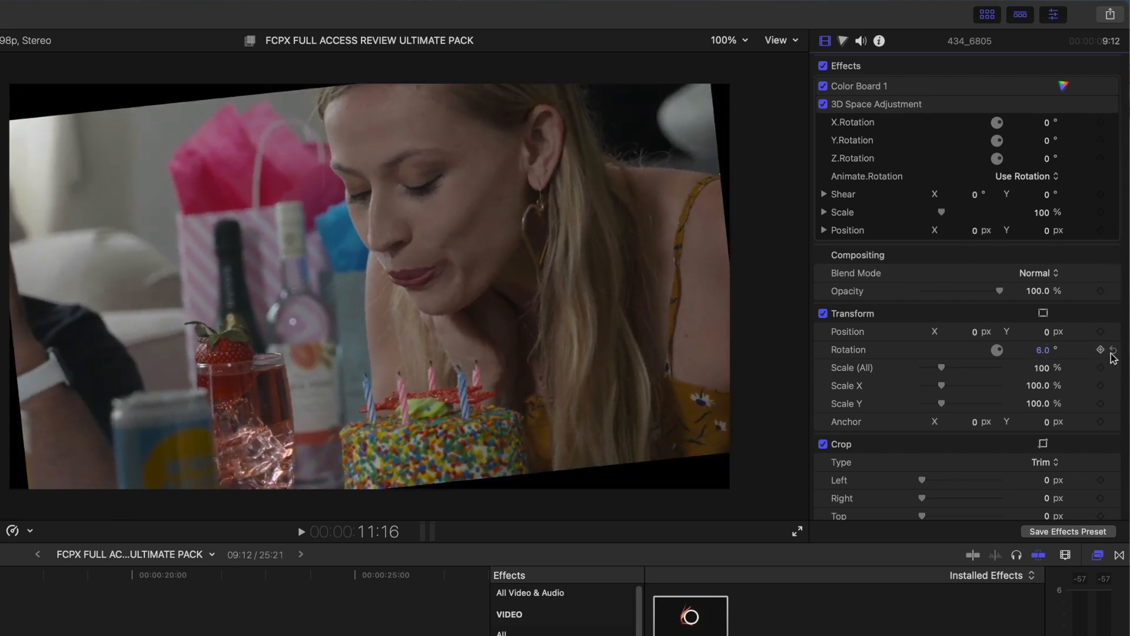
{"action": "left_click", "coordinate": [1112, 351]}
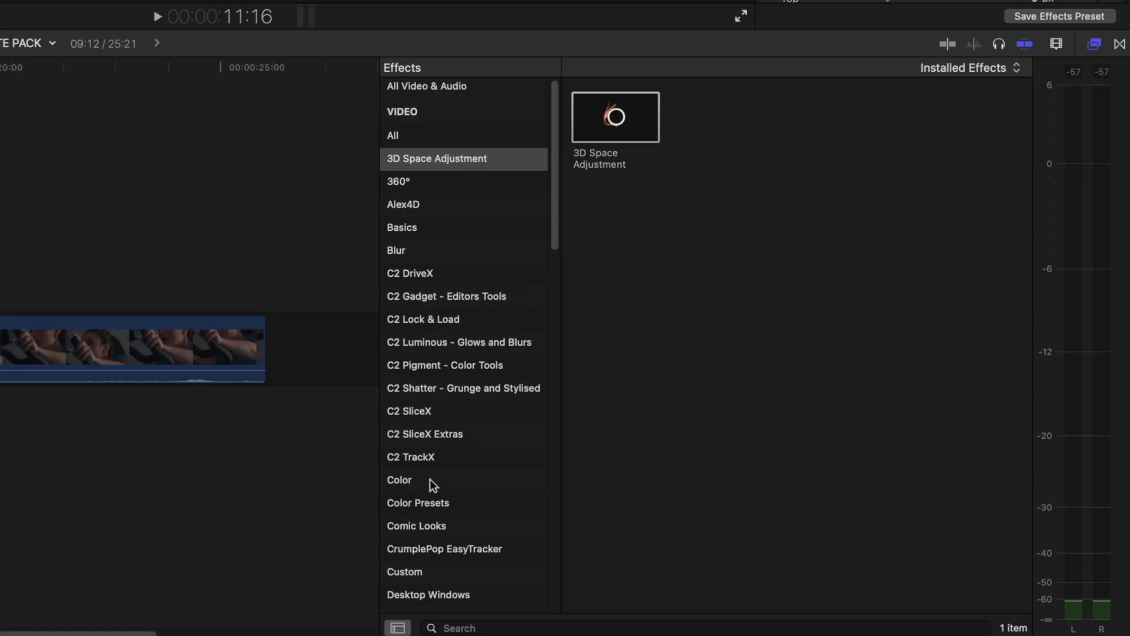
Step: Apply the Face 6 effect from Disclosure Face Effect to the birthday clip 434_6805 and disable its 3D Space Adjustment
{"action": "scroll", "coordinate": [438, 510], "scroll_direction": "down", "scroll_amount": 5}
{"action": "left_click", "coordinate": [440, 530]}
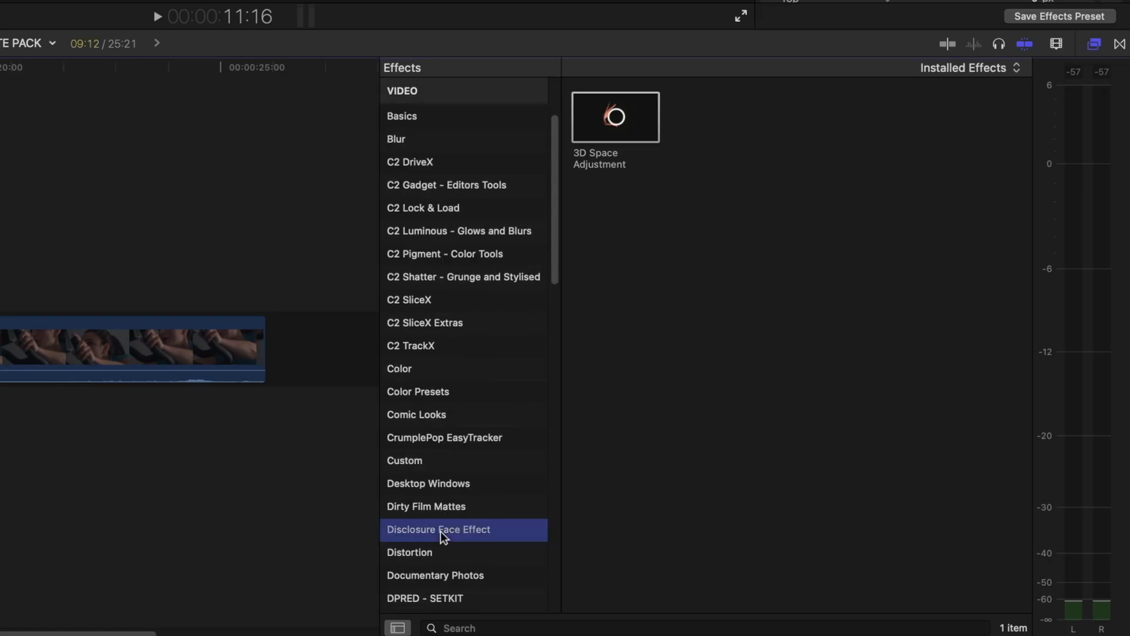
{"action": "left_click_drag", "start_coordinate": [698, 200], "coordinate": [412, 480]}
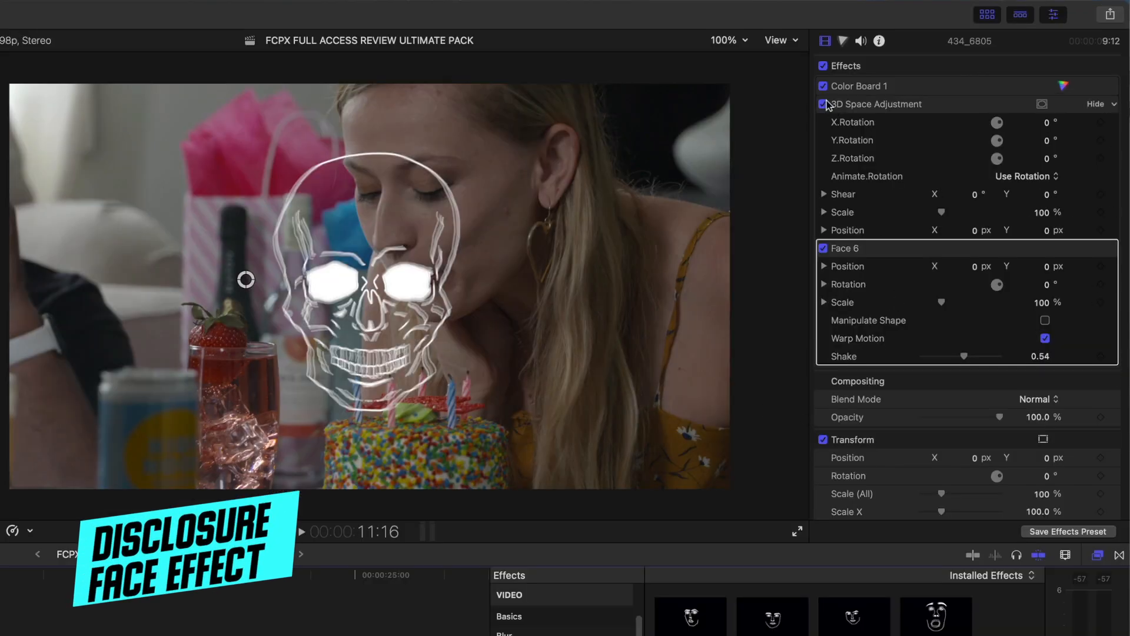
{"action": "left_click", "coordinate": [950, 72]}
Step: Set the Face 6 scale to 70%, play the birthday clip with it, and look at the Face 11 variant
{"action": "left_click_drag", "start_coordinate": [950, 305], "coordinate": [936, 307]}
{"action": "key", "text": "space"}
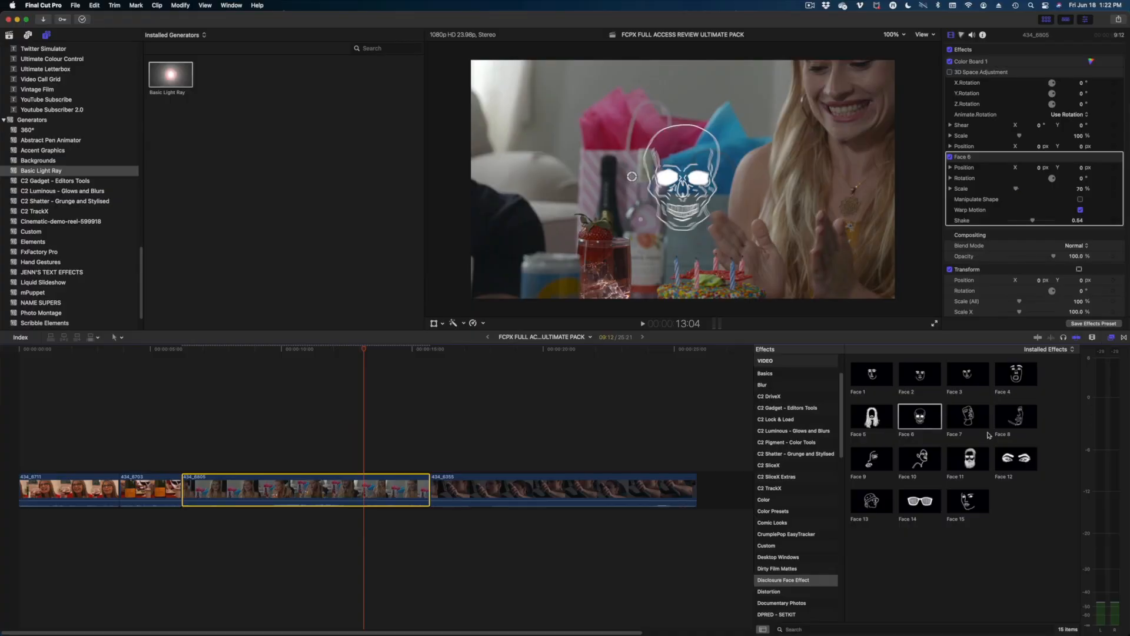
{"action": "left_click", "coordinate": [968, 458]}
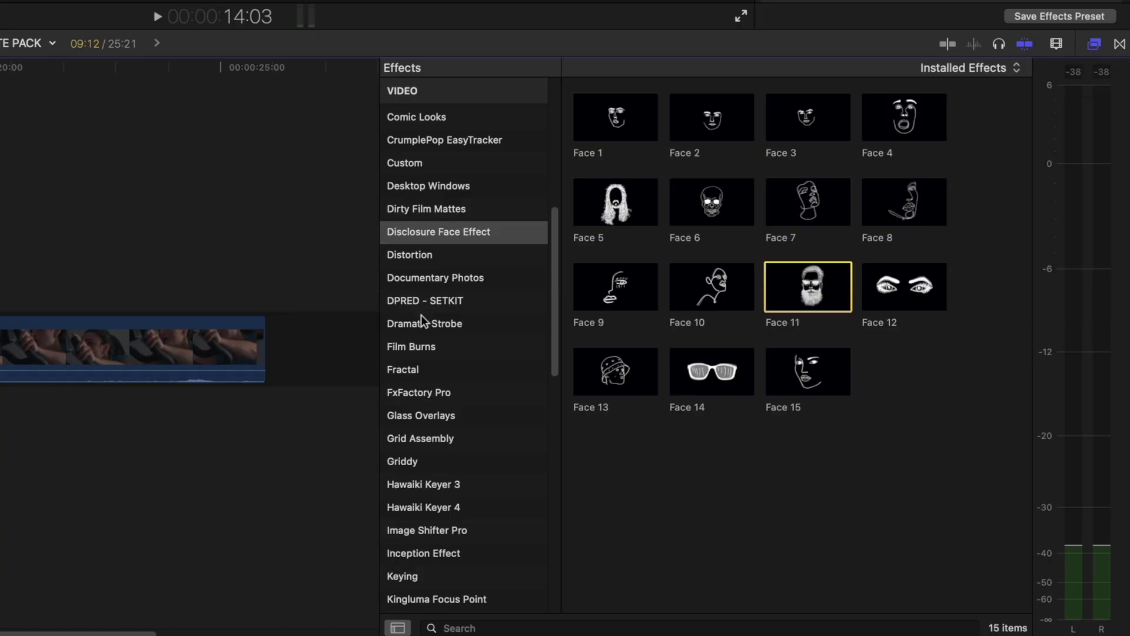
Step: Apply the Dramatic Strobe effects Rising Strobe 4 and Flash Smooth Strobe 1 to the birthday clip
{"action": "left_click", "coordinate": [424, 323]}
{"action": "scroll", "coordinate": [825, 282], "scroll_direction": "down", "scroll_amount": 3}
{"action": "scroll", "coordinate": [773, 277], "scroll_direction": "up", "scroll_amount": 3}
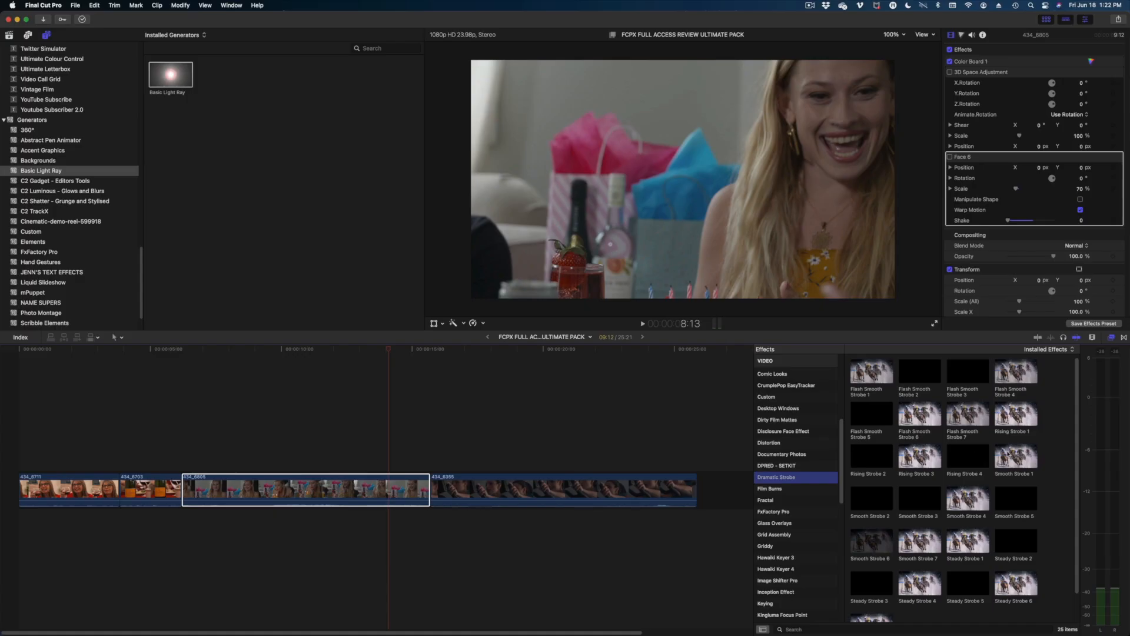
{"action": "left_click_drag", "start_coordinate": [809, 287], "coordinate": [290, 497]}
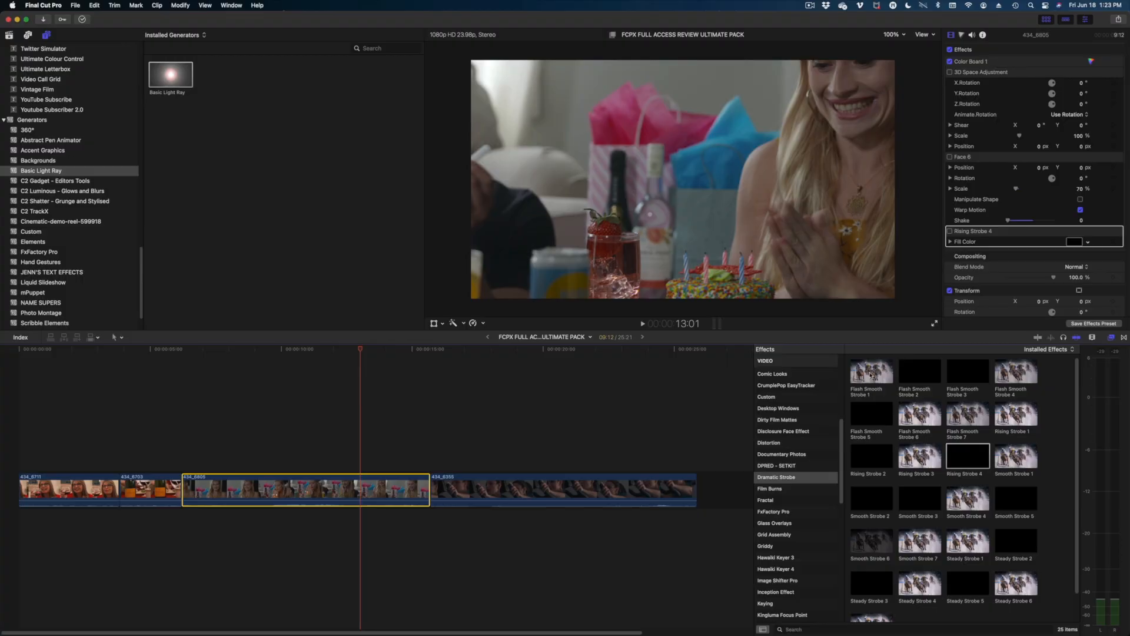
{"action": "left_click_drag", "start_coordinate": [871, 374], "coordinate": [383, 490]}
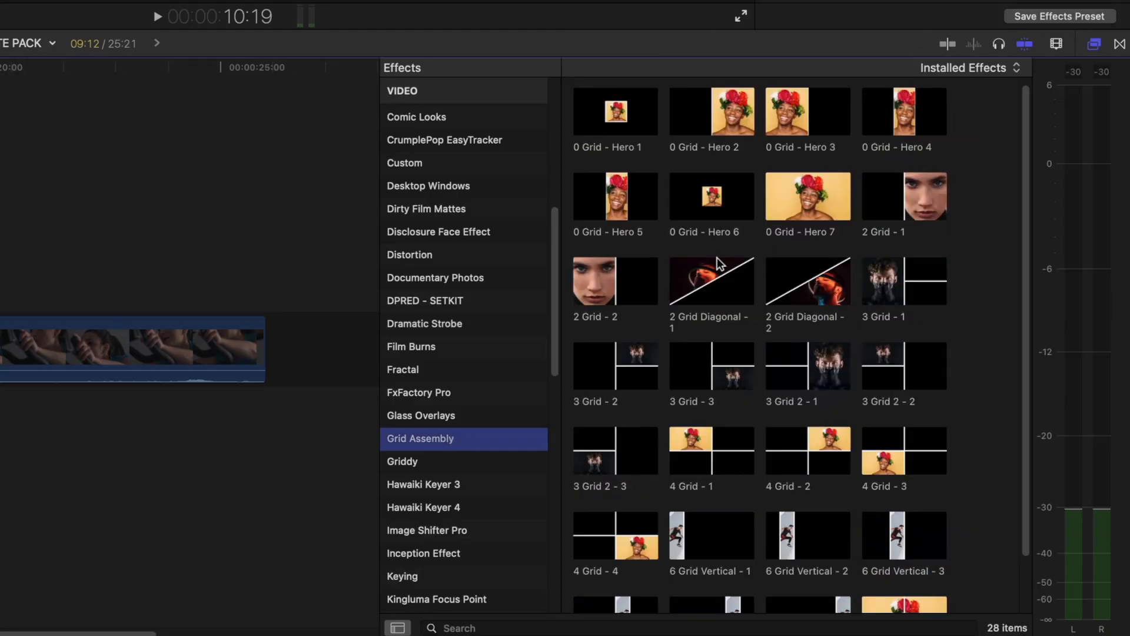
Step: Browse the Grid Assembly effects and stack the last timeline clip above the birthday clip, aligned with its start
{"action": "scroll", "coordinate": [717, 257], "scroll_direction": "down", "scroll_amount": 2}
{"action": "scroll", "coordinate": [738, 259], "scroll_direction": "up", "scroll_amount": 3}
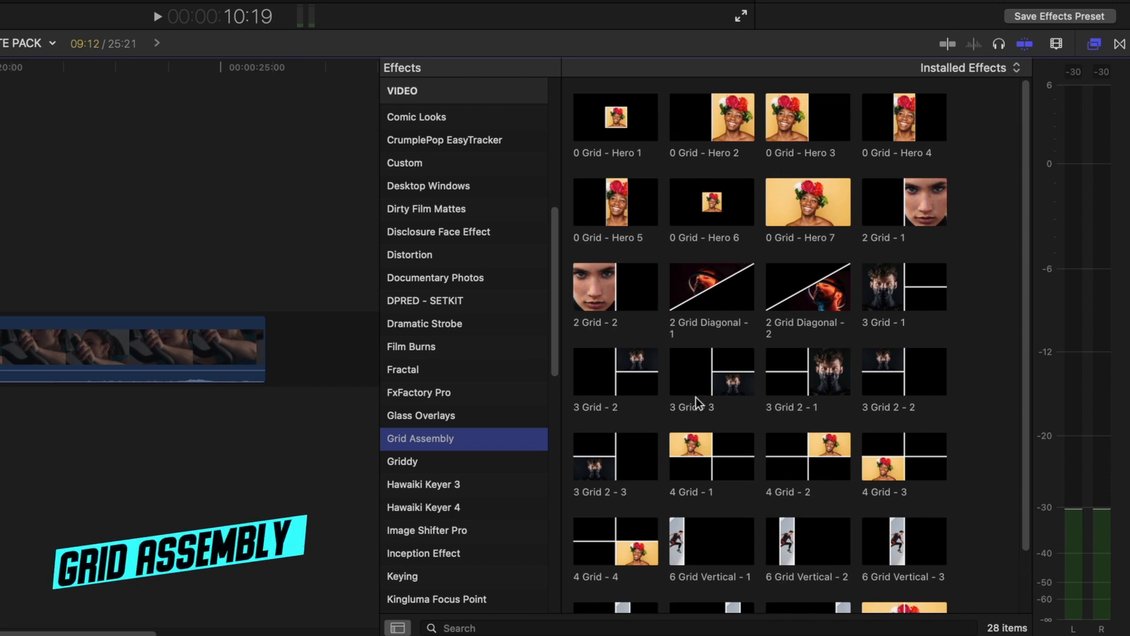
{"action": "scroll", "coordinate": [742, 465], "scroll_direction": "down", "scroll_amount": 2}
{"action": "scroll", "coordinate": [741, 463], "scroll_direction": "up", "scroll_amount": 2}
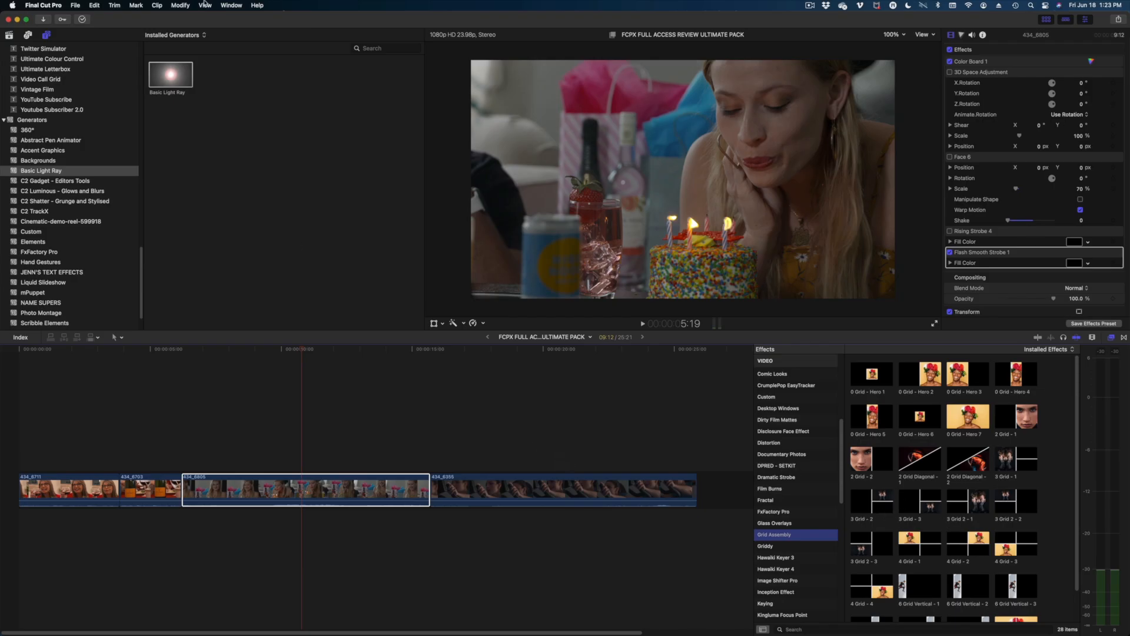
{"action": "left_click_drag", "start_coordinate": [569, 489], "coordinate": [319, 435]}
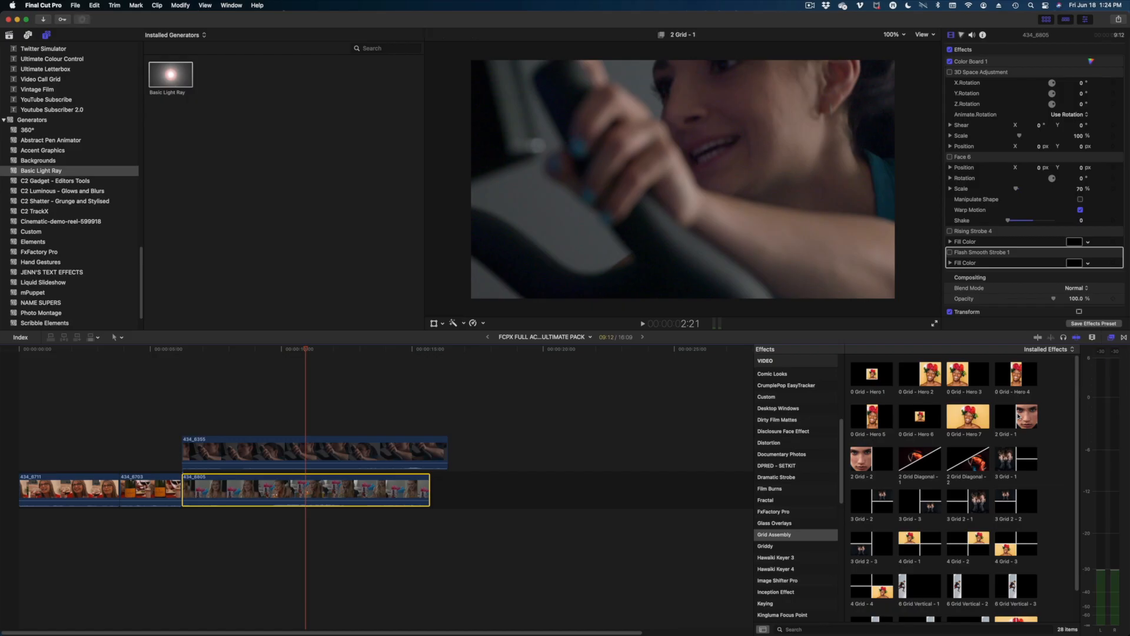
Step: Apply 2 Grid - 1 to the upper clip and 2 Grid - 2 to the birthday clip, reframing the latter with a 108% Content Scale
{"action": "left_click_drag", "start_coordinate": [905, 202], "coordinate": [289, 451]}
{"action": "left_click_drag", "start_coordinate": [872, 450], "coordinate": [362, 503]}
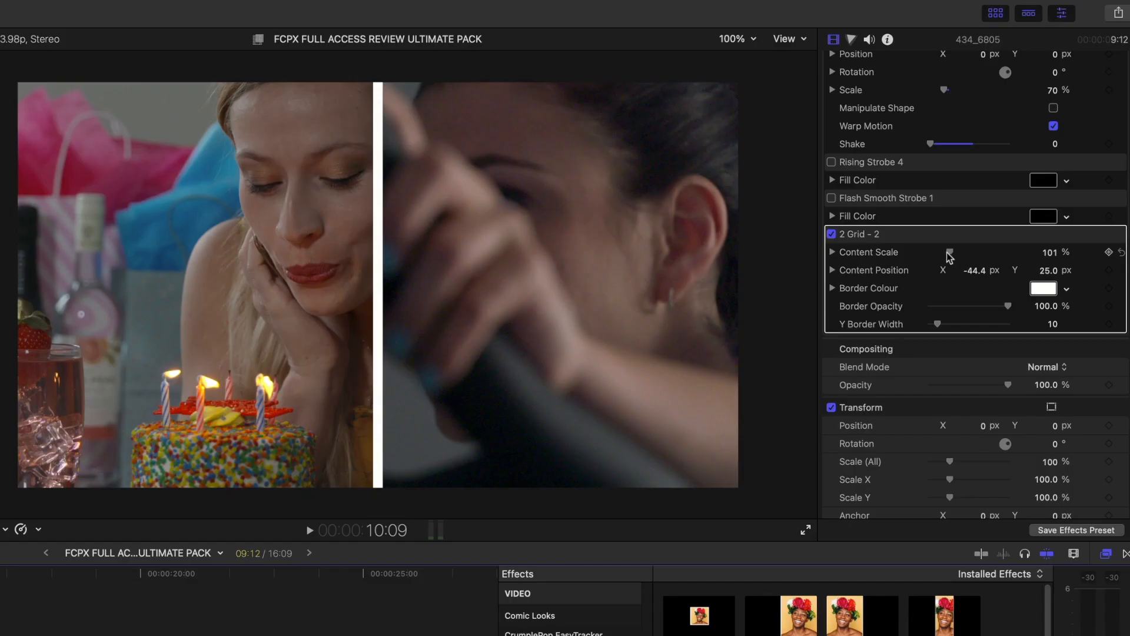
{"action": "left_click_drag", "start_coordinate": [950, 248], "coordinate": [979, 270]}
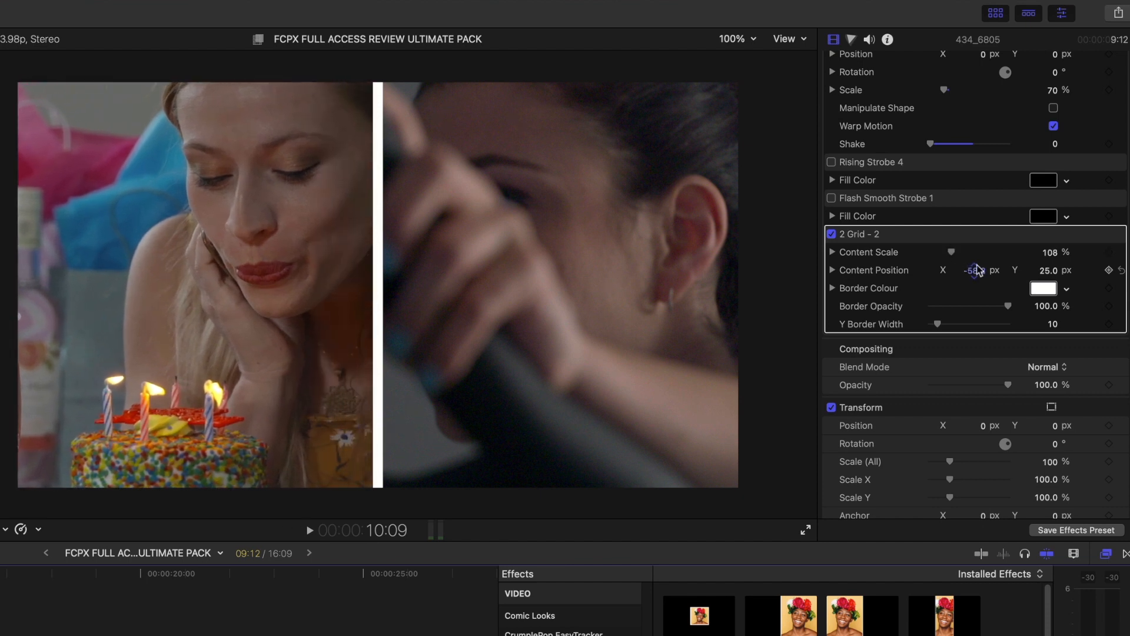